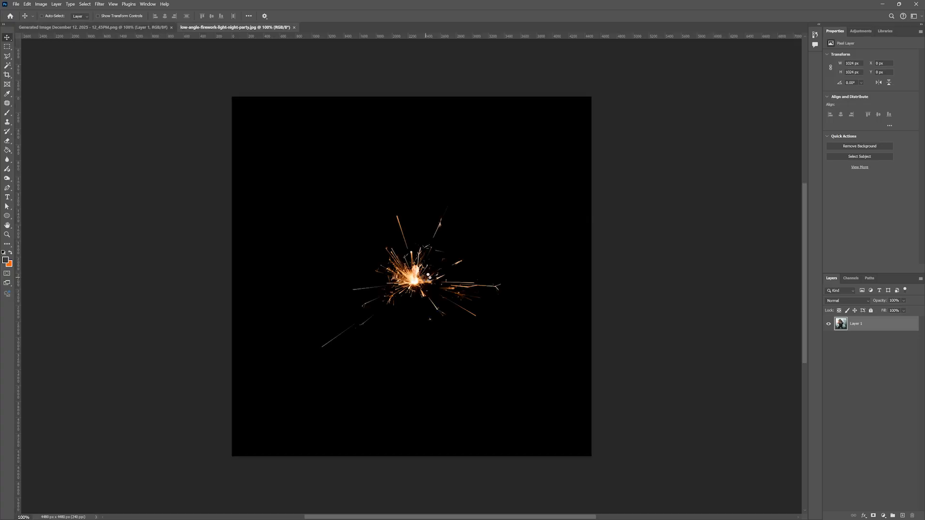
Step: Copy the entire firework spark image and paste it into the gunman image as a new layer
key("ctrl+a")
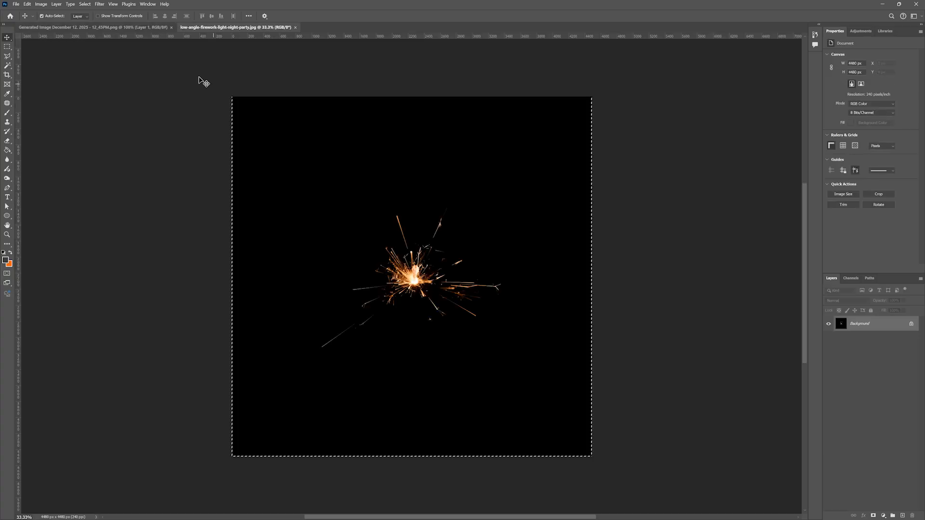
left_click(132, 27)
key("z")
left_click_drag(519, 252, 481, 258)
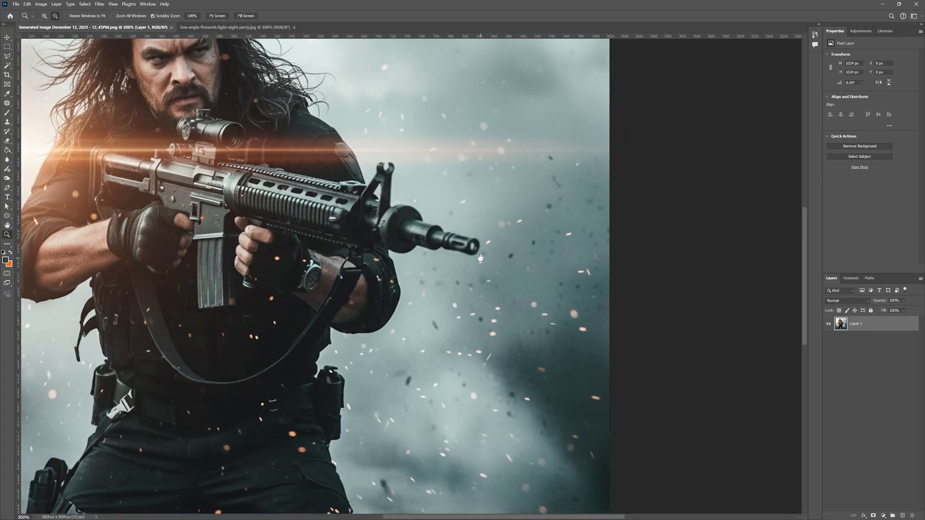
key("ctrl+v")
Step: Shrink the pasted spark layer to about 604 px square
key("v")
scroll(484, 279, "down", 10)
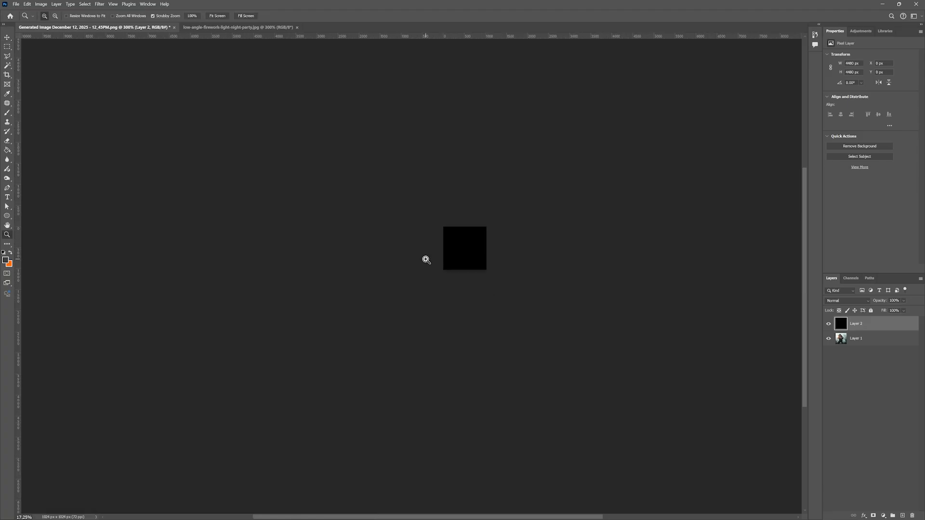
key("ctrl+t")
left_click_drag(631, 318, 541, 266)
key("Return")
key("z")
left_click_drag(352, 268, 500, 259)
left_click_drag(492, 253, 526, 270)
Step: Set the spark layer's opacity to 50% and move the spark burst to the rifle's muzzle
key("v")
key("5")
key("z")
key("v")
left_click_drag(466, 233, 488, 205)
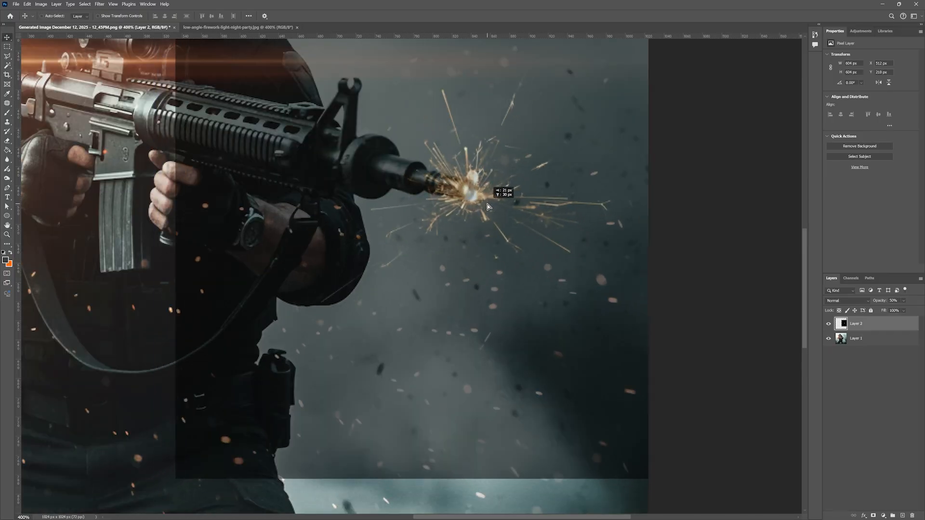
Step: Enlarge the spark layer to about 651 px square and keep its burst at the rifle's muzzle
key("ctrl+t")
left_click_drag(758, 189, 786, 189)
key("ctrl+z")
left_click_drag(559, 229, 540, 230)
key("Return")
key("ctrl+0")
left_click_drag(581, 275, 466, 284)
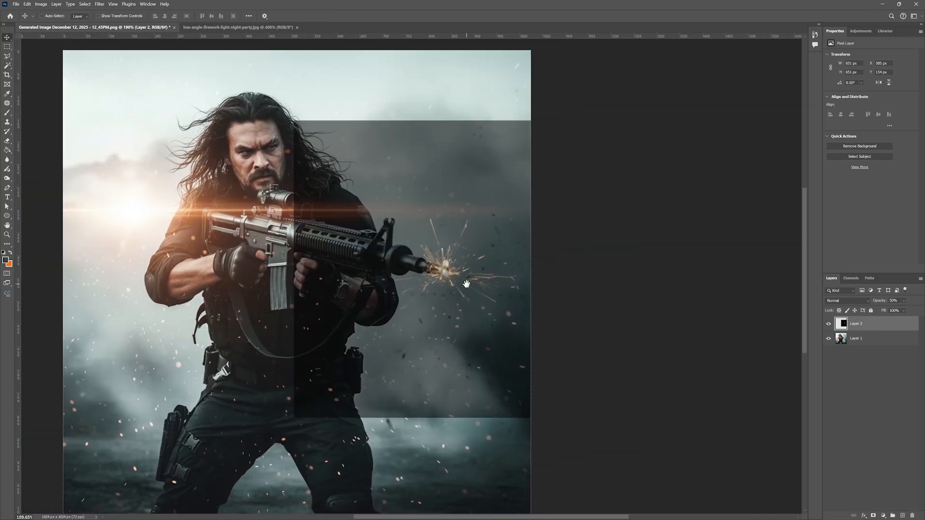
Step: Set the spark layer's opacity to 100% and its blend mode to Screen
key("0")
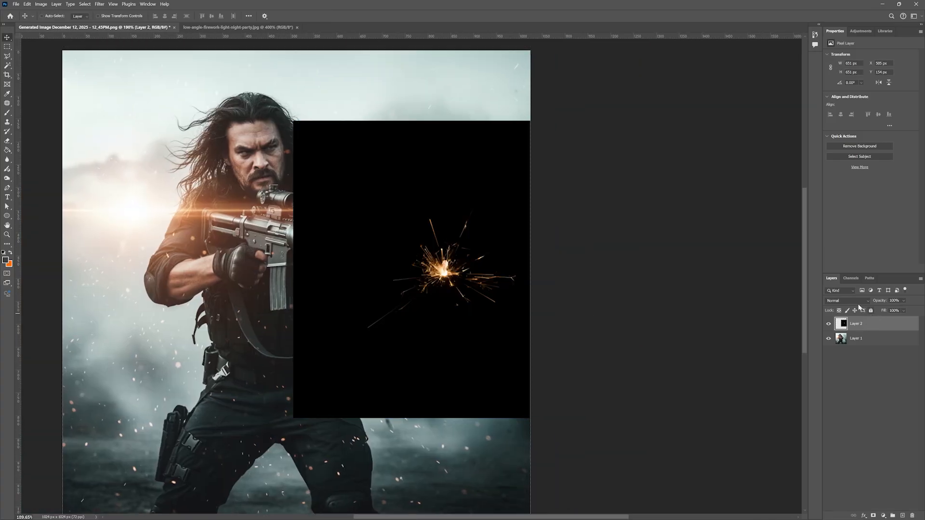
scroll(850, 298, "down", 1)
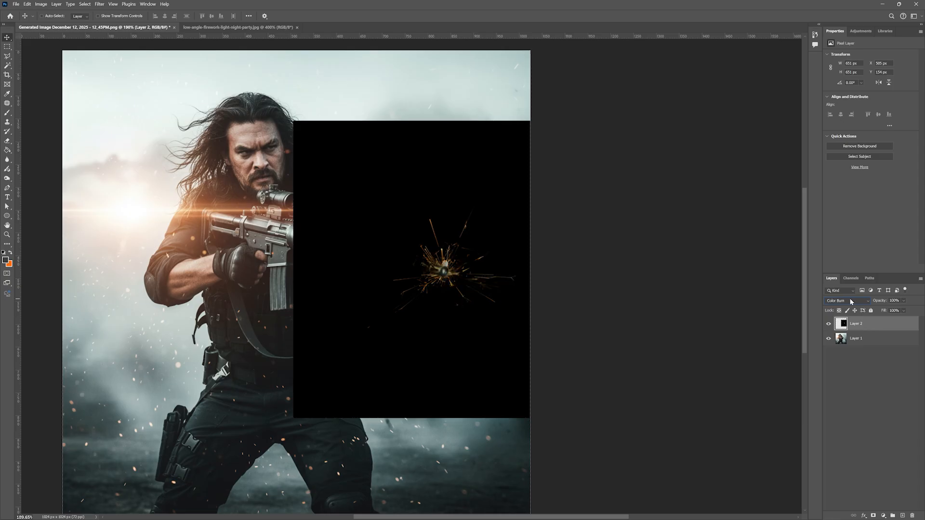
scroll(850, 298, "down", 3)
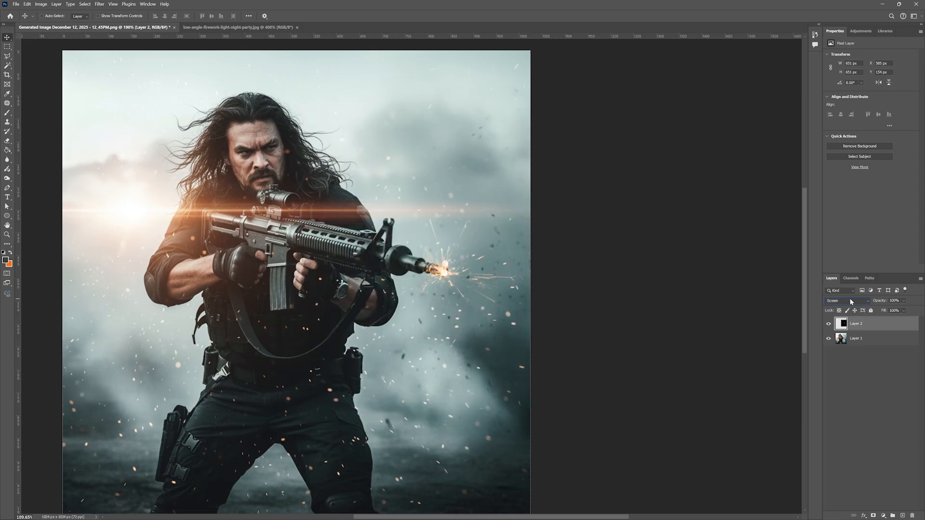
scroll(441, 272, "up", 4)
Step: Shift and nudge the spark layer so that its burst sits right at the tip of the rifle's muzzle
left_click_drag(429, 279, 446, 279)
key("z")
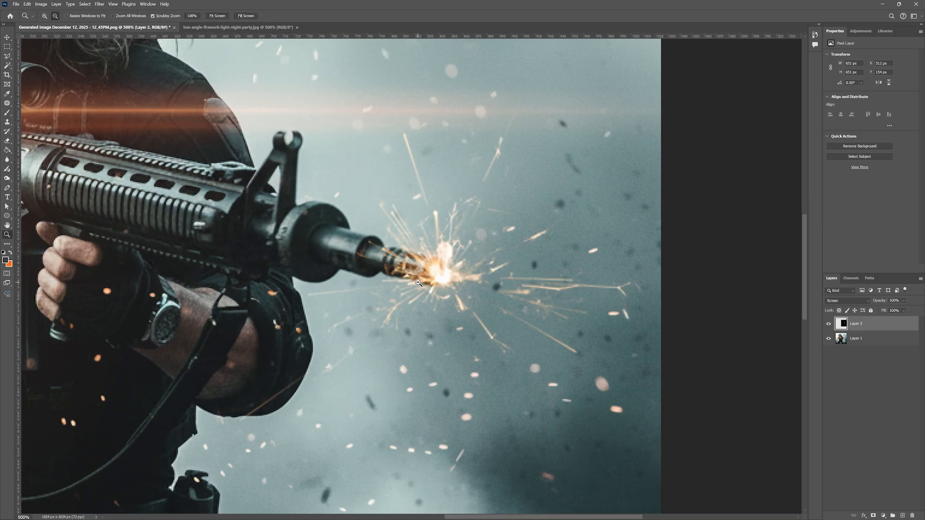
right_click(415, 279)
left_click(433, 284)
scroll(487, 282, "down", 2)
scroll(572, 300, "up", 2)
scroll(572, 300, "up", 1)
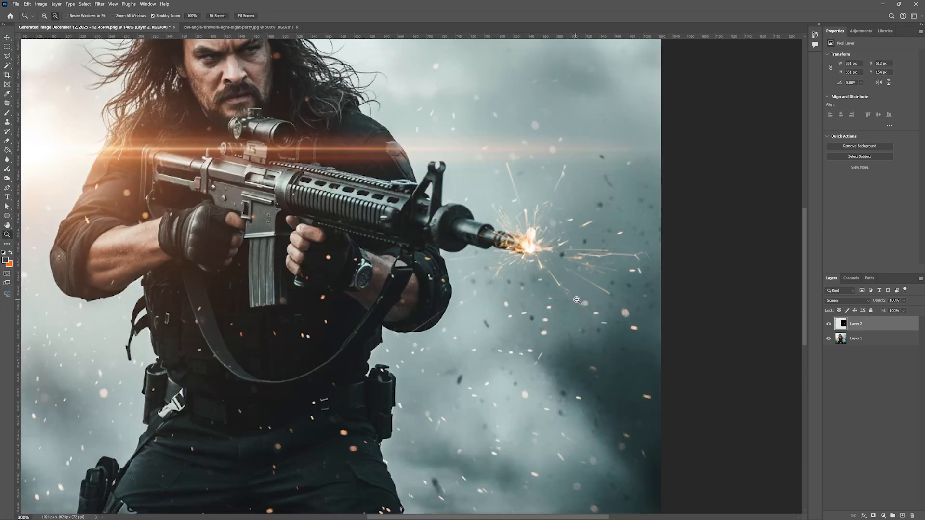
key("v")
left_click_drag(544, 251, 540, 249)
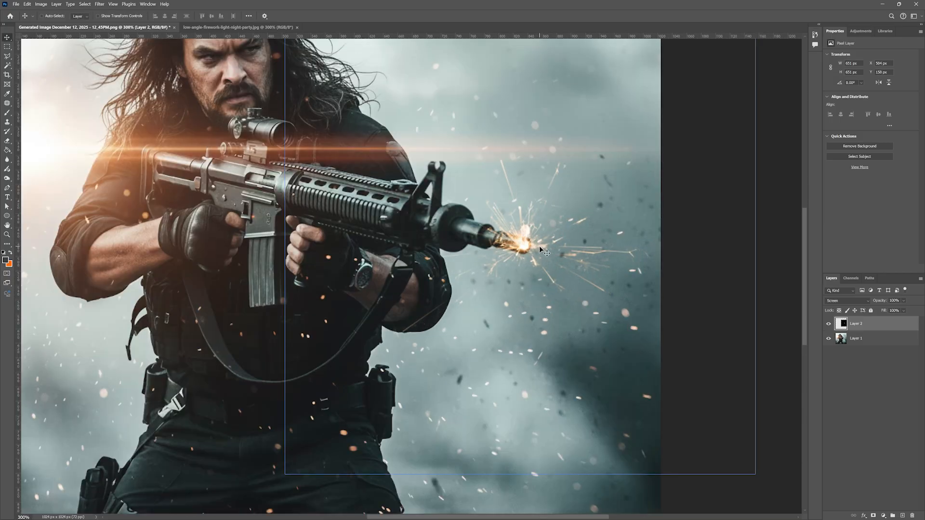
key("Right")
key("Right")
key("Right")
key("Down")
key("Down")
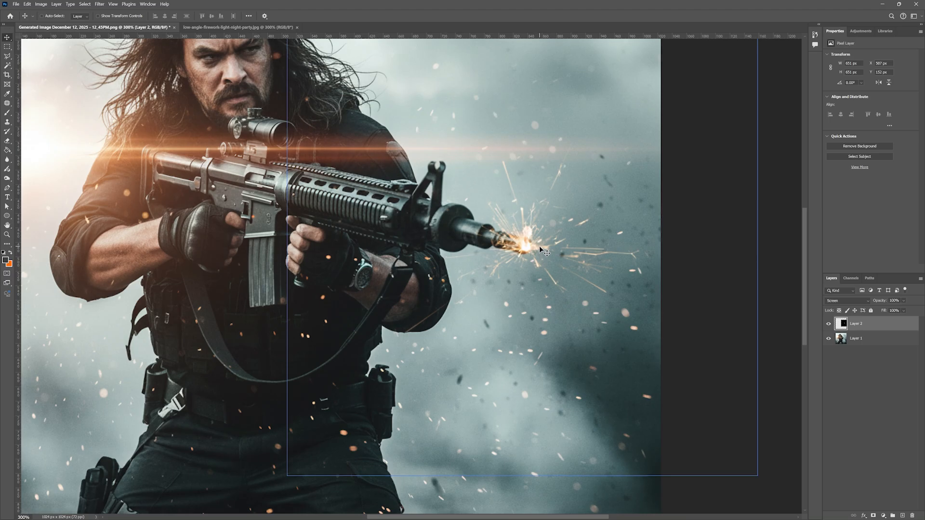
Step: Open the gun flashes realistic set image from the Images folder
key("ctrl+o")
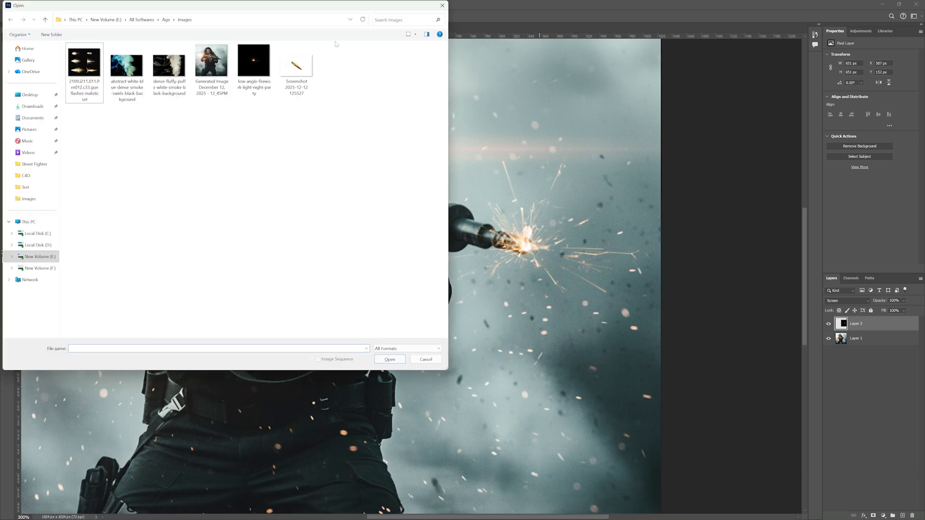
left_click(93, 70)
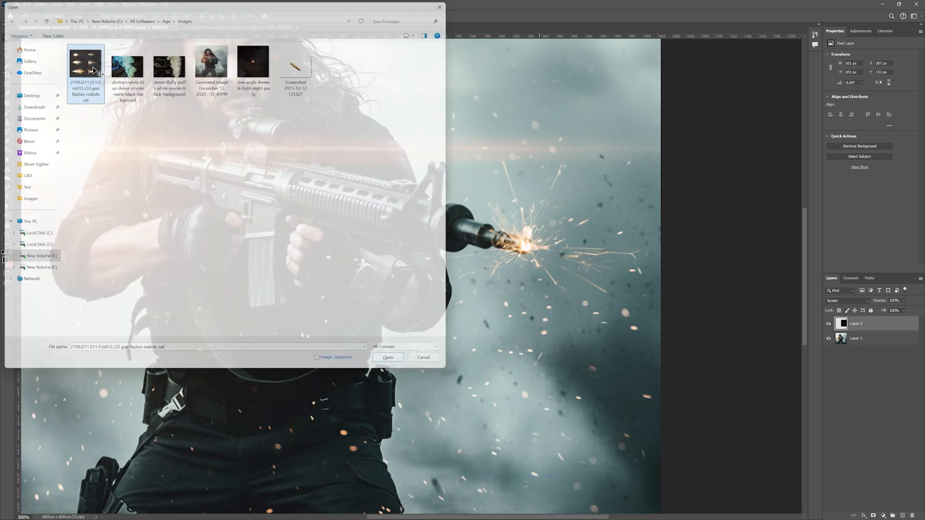
double_click(93, 70)
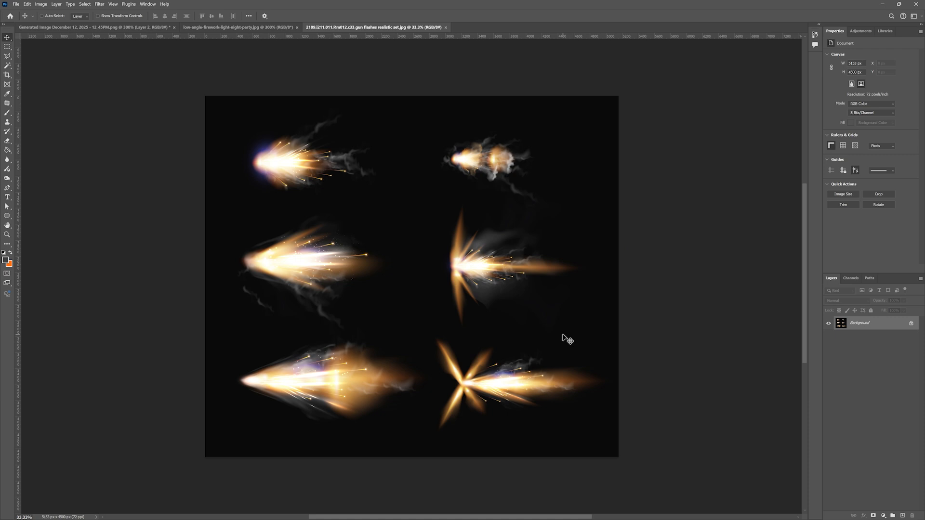
Step: Select the lower-left muzzle flash with a loose polygonal lasso outline around it
key("l")
left_click(423, 329)
left_click(347, 329)
left_click(221, 348)
left_click(199, 403)
left_click(302, 471)
left_click(388, 453)
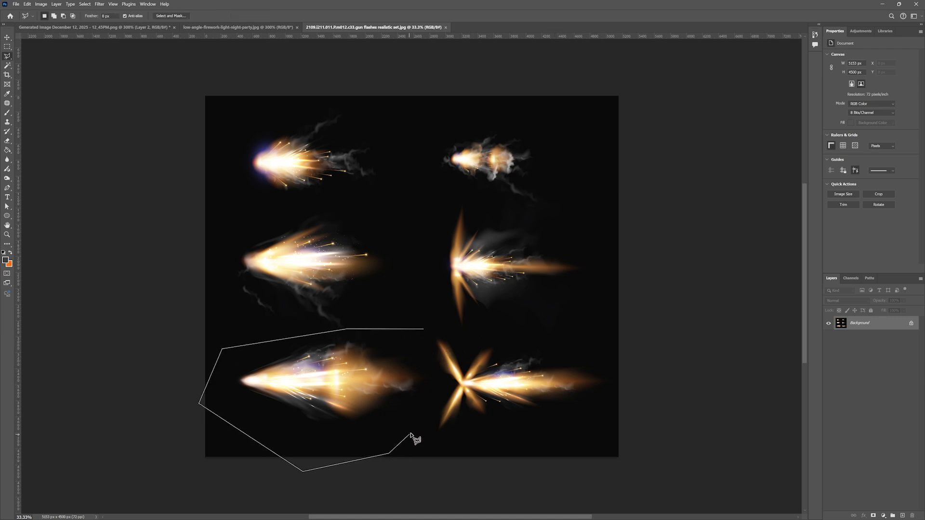
left_click(430, 330)
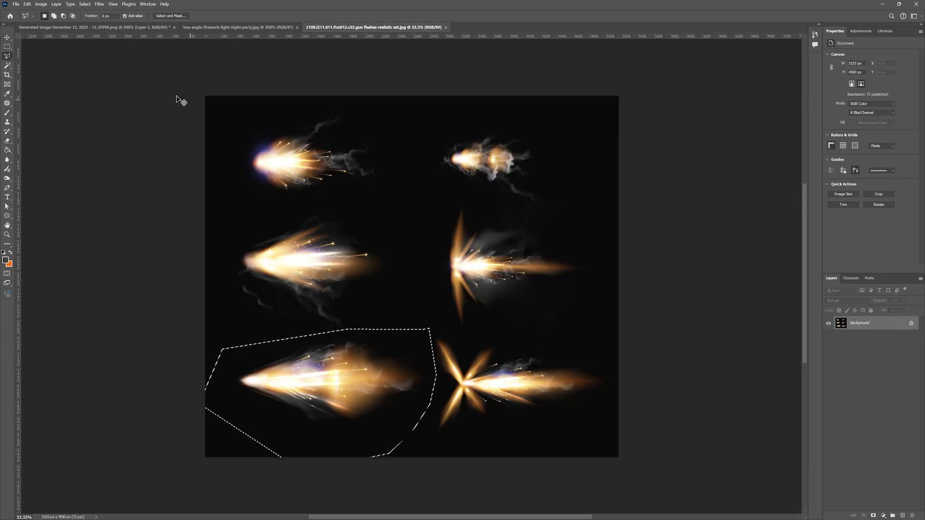
Step: Paste the selected muzzle flash into the gunman image as a new layer above the sparks
left_click(154, 28)
left_click_drag(486, 287, 484, 289)
key("z")
left_click_drag(408, 240, 388, 242)
Step: Scale the muzzle flash layer down to about 384 by 214 px beside the rifle's muzzle
key("ctrl+t")
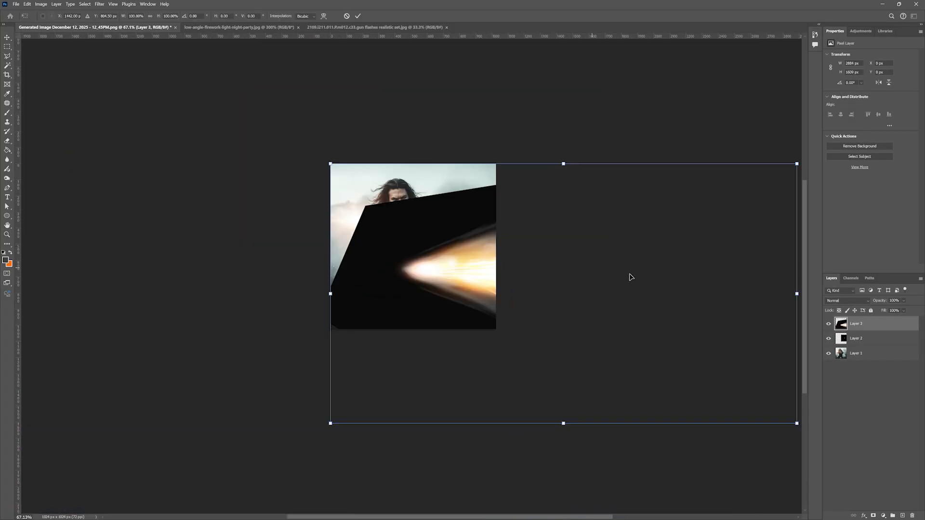
left_click_drag(794, 295, 467, 249)
key("Return")
key("ctrl+0")
Step: Set the flash layer's opacity to 50%, then shrink and skew it to follow the barrel's direction from the muzzle
key("5")
key("ctrl+t")
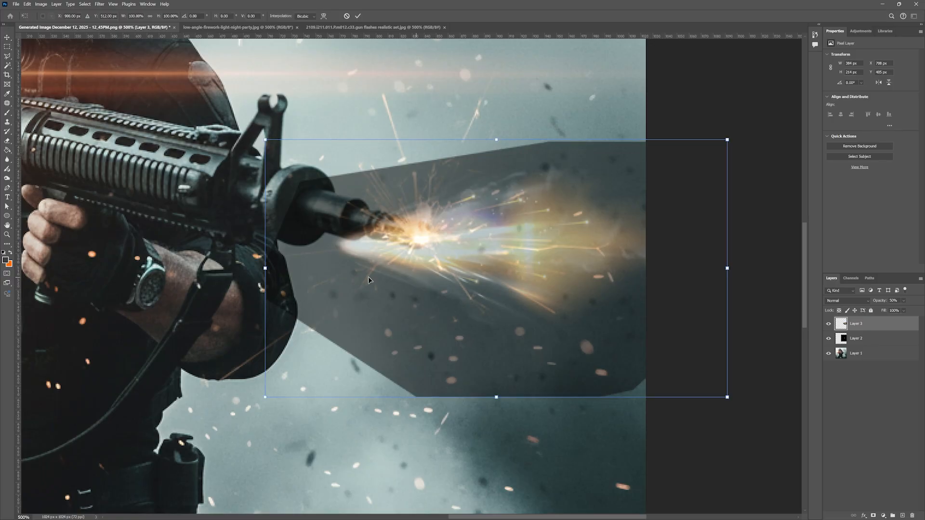
left_click_drag(265, 267, 320, 259)
left_click_drag(363, 283, 413, 269)
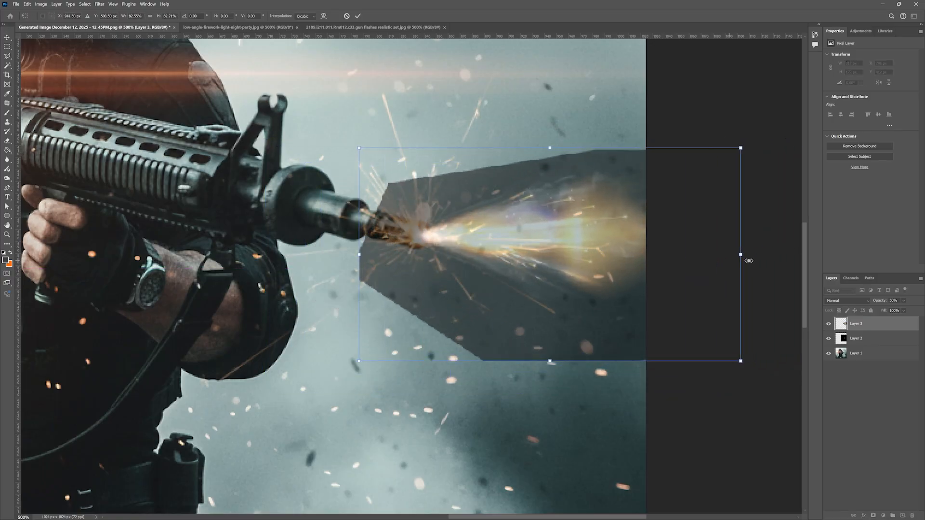
left_click_drag(740, 254, 713, 360)
mouse_move(539, 280)
left_mouse_down()
mouse_move(556, 268)
mouse_move(542, 264)
left_mouse_up()
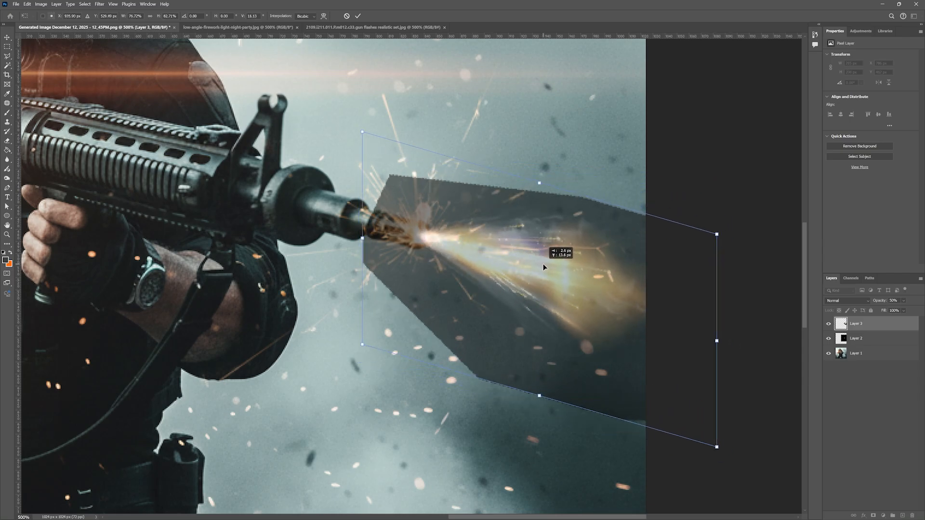
Step: Adjust the flash's perspective by its upper edge and lower-left corner, and realign its origin with the spark burst
right_click(532, 251)
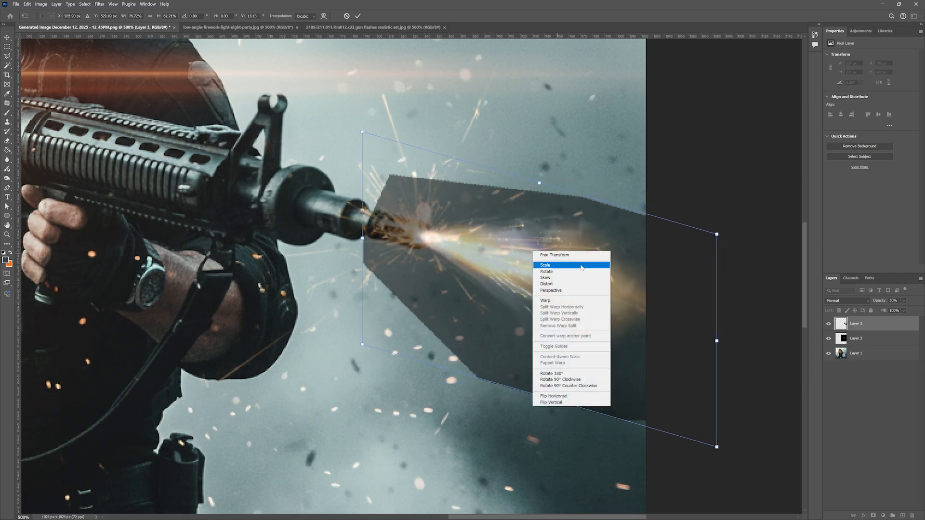
left_click(560, 291)
mouse_move(540, 184)
left_mouse_down()
mouse_move(549, 182)
mouse_move(533, 190)
mouse_move(563, 191)
mouse_move(543, 189)
left_mouse_up()
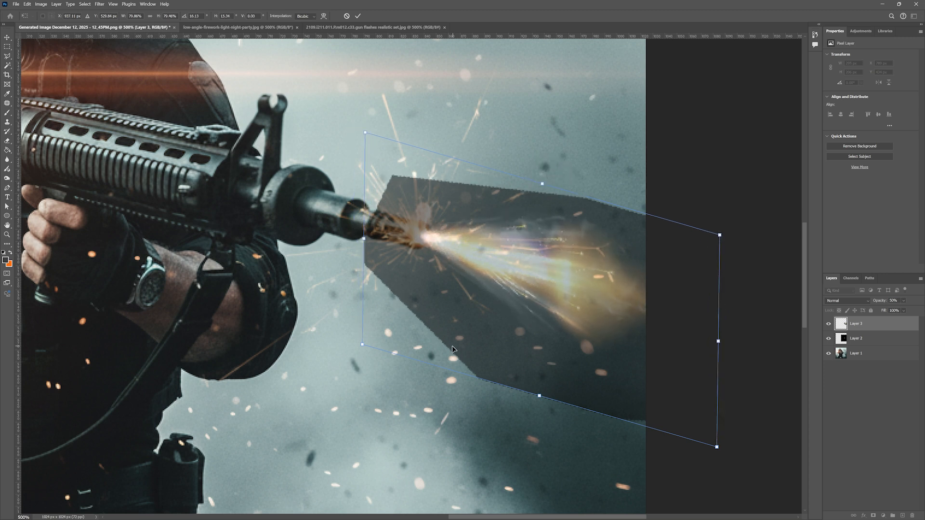
left_click_drag(362, 345, 394, 325)
left_click_drag(566, 251, 556, 244)
Step: Distort the flash's upper edge, reposition it at the spark burst and apply the transform at about 292 by 185 px
right_click(577, 244)
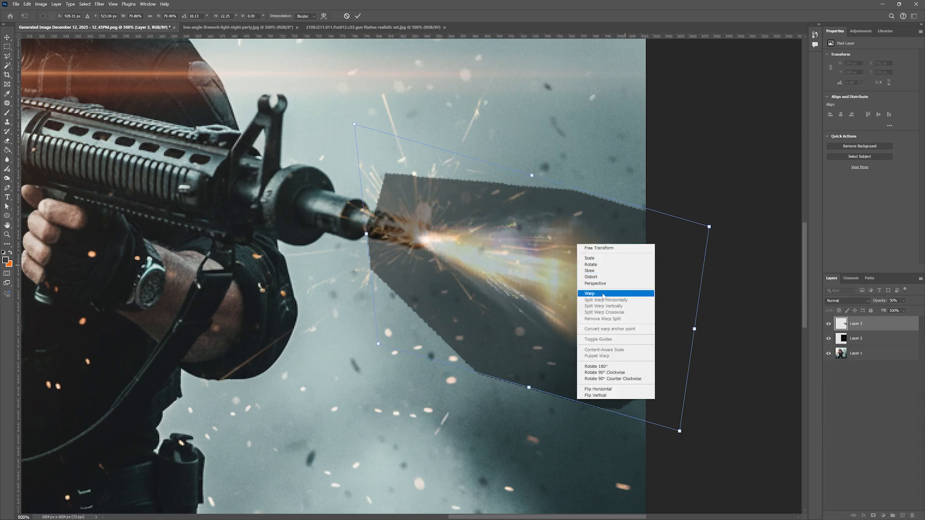
left_click(591, 277)
left_click_drag(532, 177, 568, 197)
left_click_drag(518, 258, 499, 247)
key("Return")
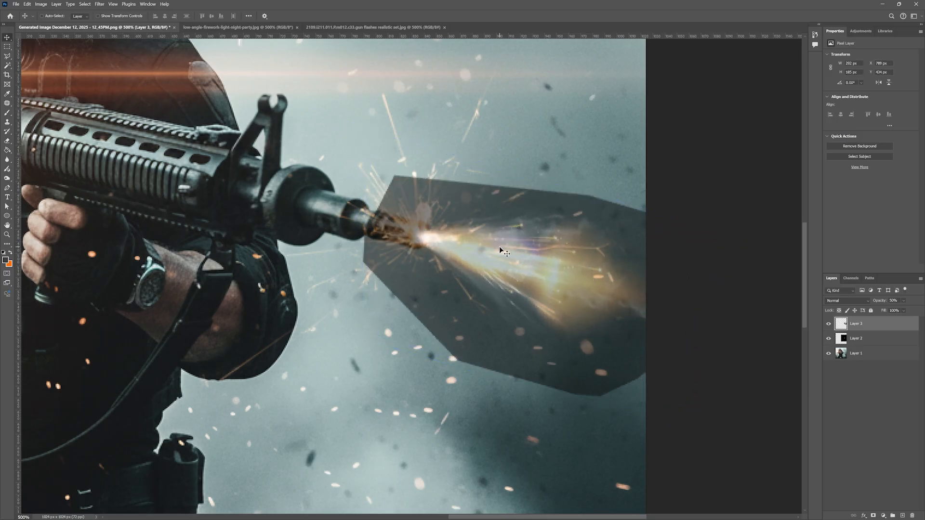
Step: Set the flash layer's opacity to 100% and its blend mode to Screen
key("0")
key("z")
right_click(499, 247)
left_click(506, 251)
key("v")
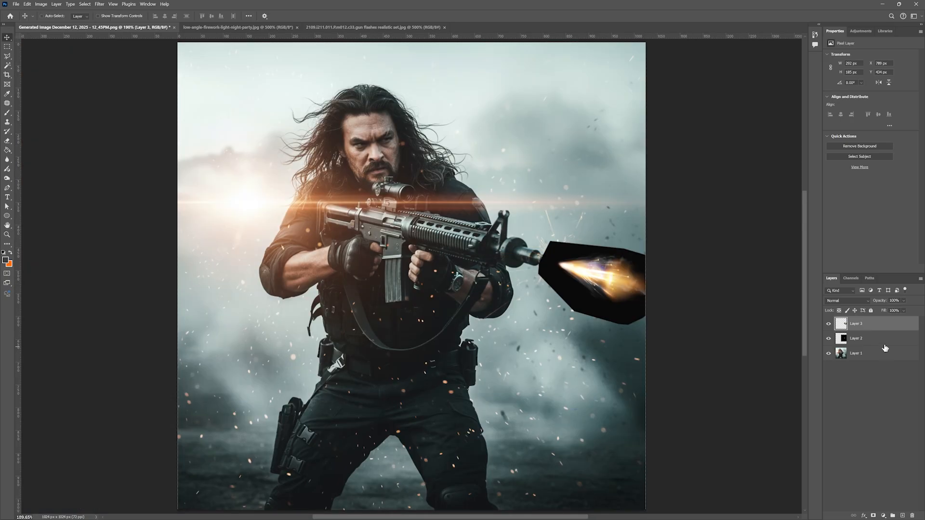
scroll(845, 304, "down", 7)
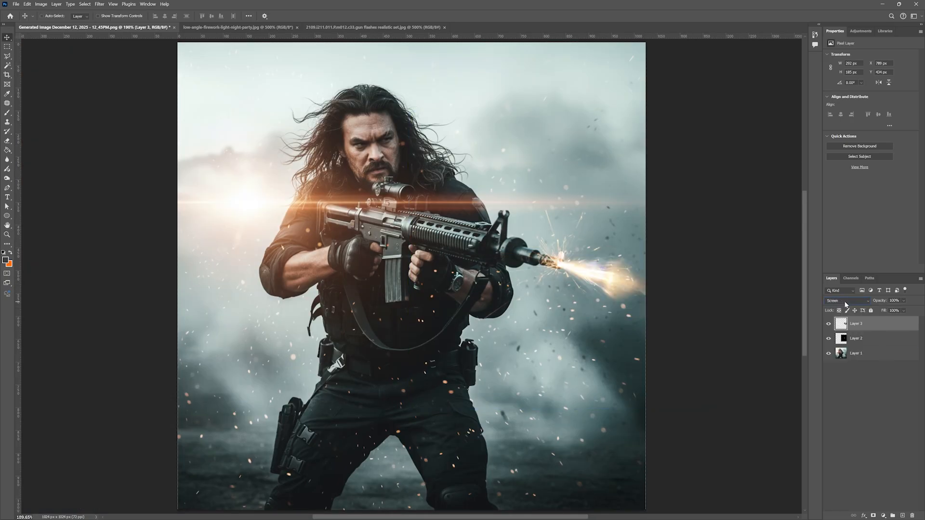
Step: Apply Levels to the flash layer with an input black point of 39 and a midtone value of 0.57
key("z")
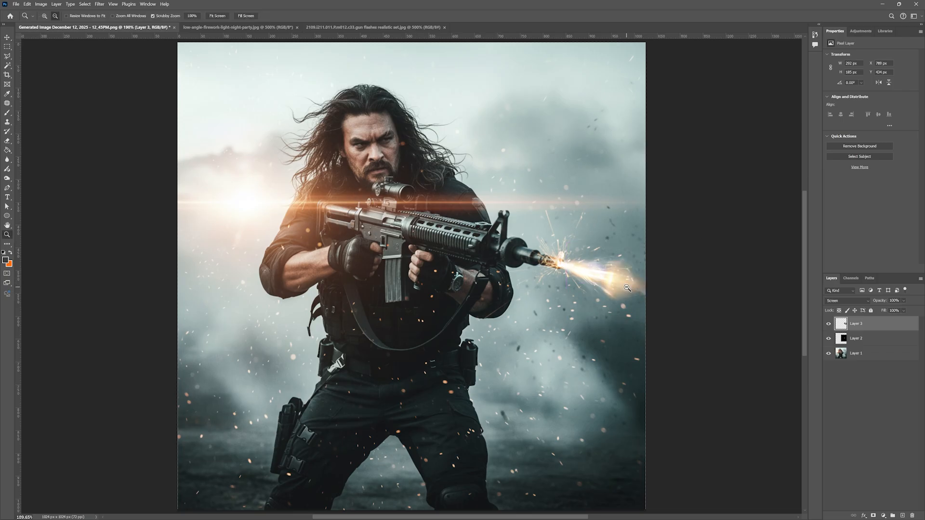
left_click(636, 281)
left_click_drag(598, 275, 521, 278)
key("v")
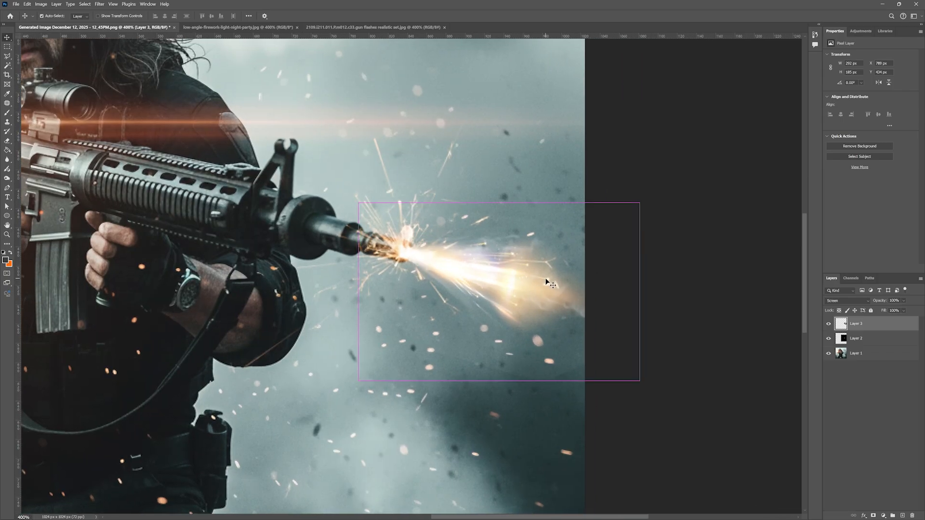
key("ctrl+l")
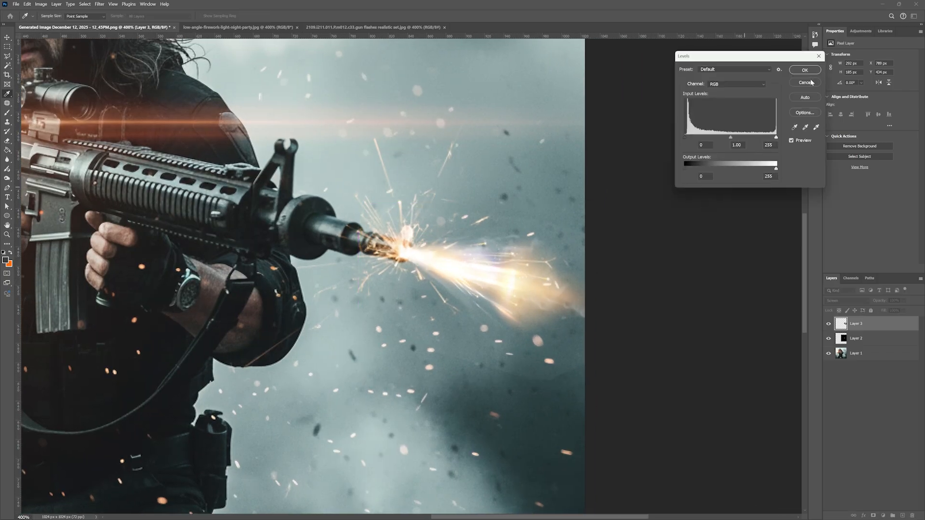
left_click(810, 82)
left_click_drag(466, 265, 530, 263)
mouse_move(545, 263)
left_mouse_down()
mouse_move(553, 271)
mouse_move(551, 263)
left_mouse_up()
left_click(41, 4)
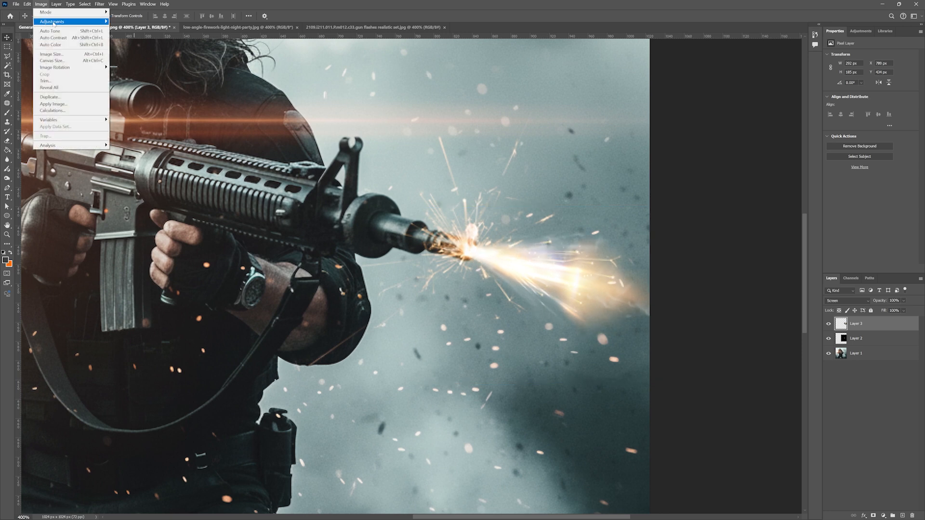
mouse_move(54, 23)
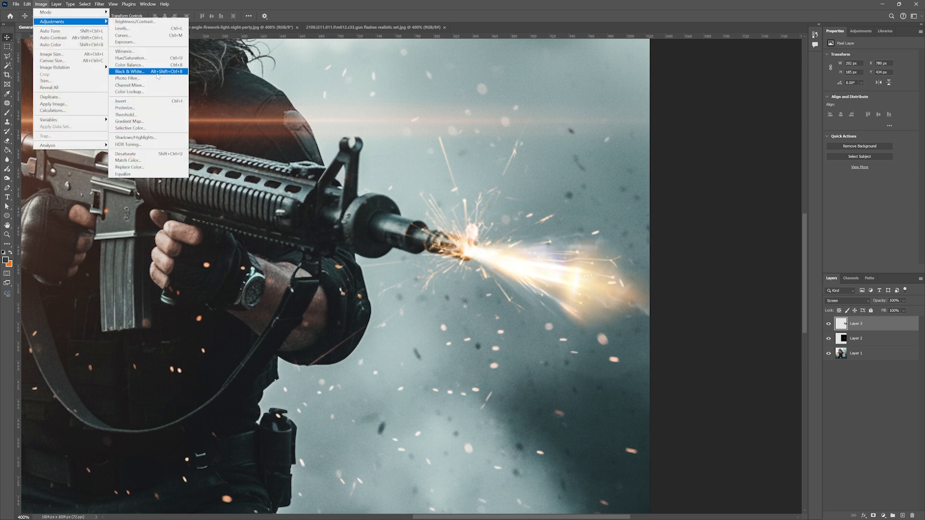
left_click(144, 28)
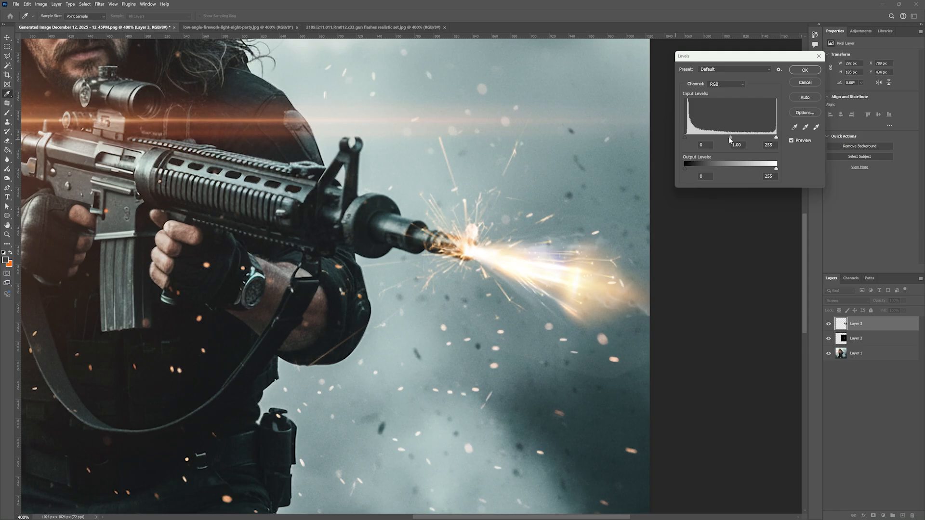
left_click_drag(739, 141, 686, 147)
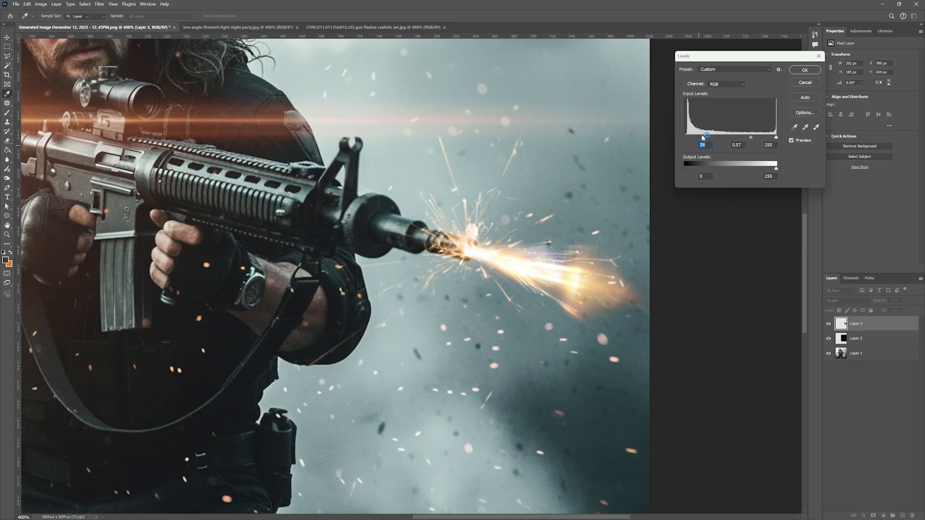
key("Return")
Step: Move the flash layer slightly closer to the rifle's muzzle
key("v")
left_click_drag(531, 262, 531, 263)
key("z")
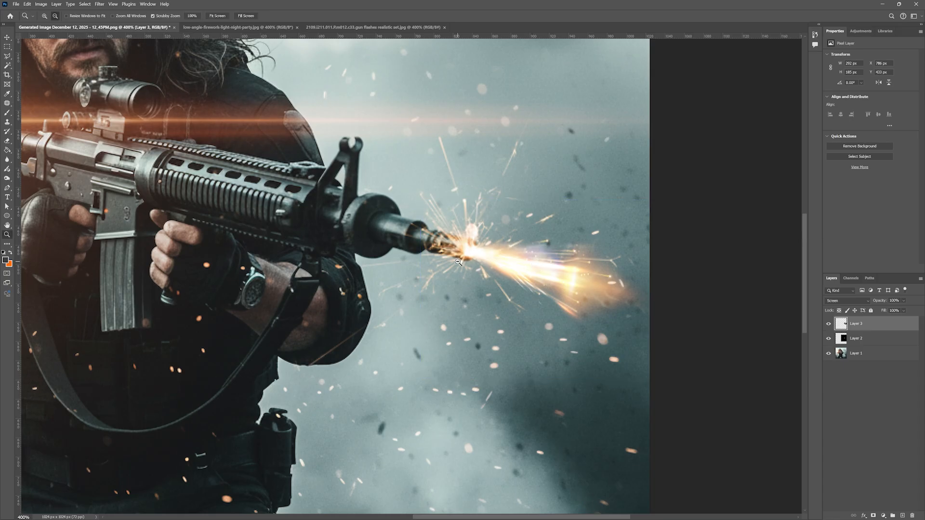
Step: Open the bullet image Screenshot 2025-12-12 125527.png
key("ctrl+0")
left_click_drag(587, 270, 612, 274)
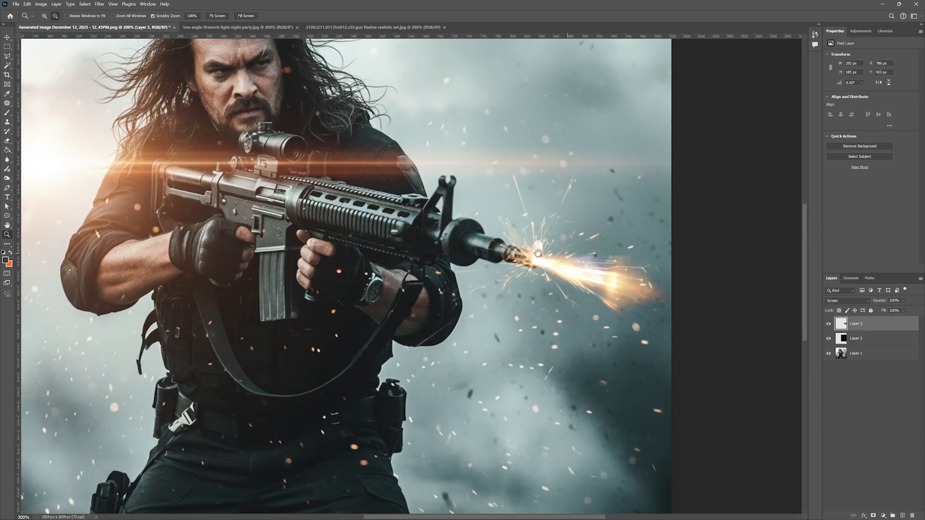
left_click_drag(537, 252, 506, 255)
key("v")
key("ctrl+o")
double_click(295, 71)
Step: Select the bullet automatically as the subject of its white-background image
key("z")
left_click_drag(425, 274, 447, 290)
key("v")
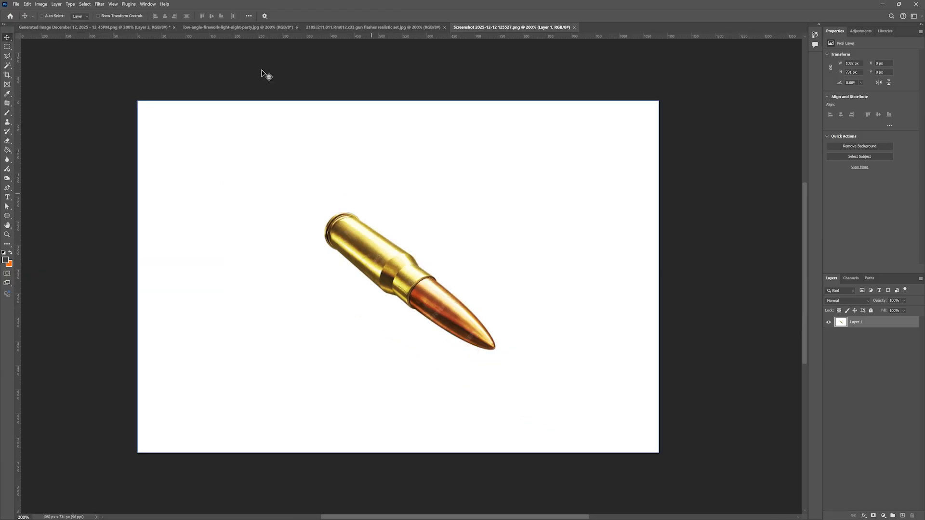
left_click(110, 5)
left_click(107, 6)
left_click(107, 5)
mouse_move(84, 5)
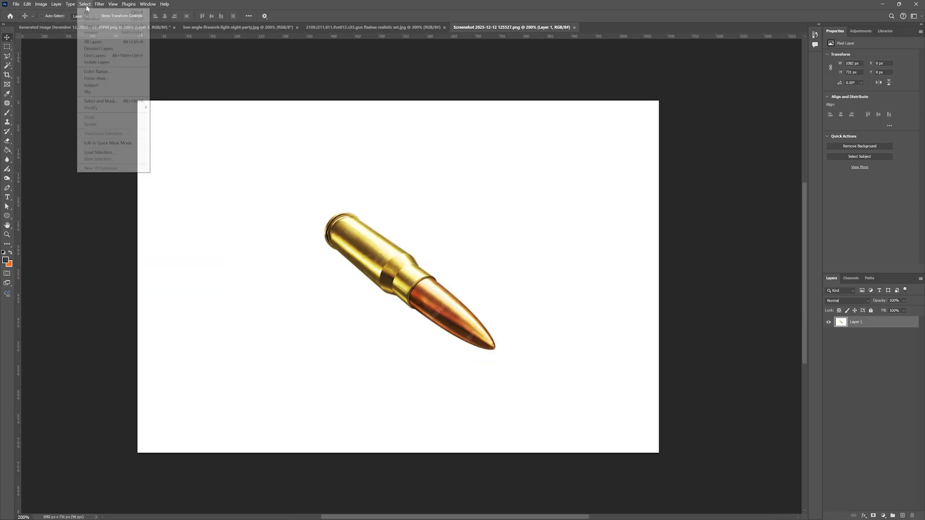
left_click(102, 85)
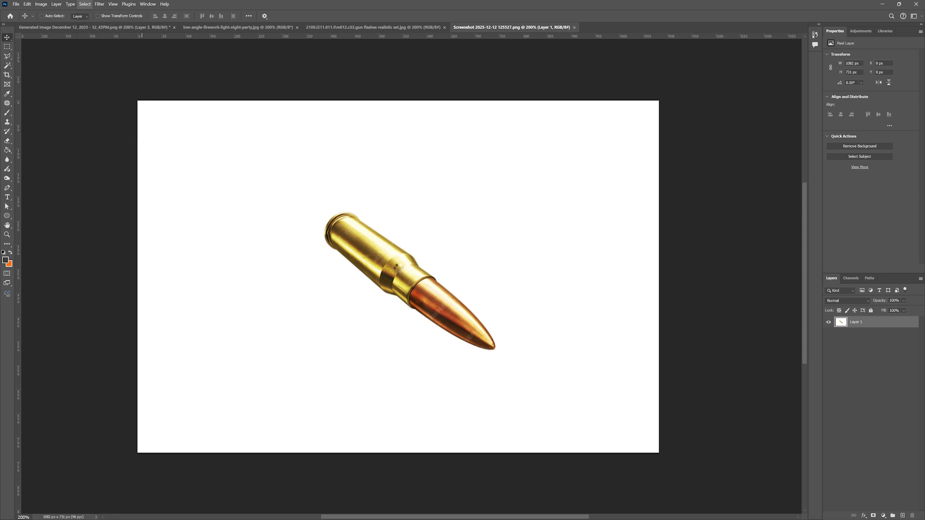
key("ctrl")
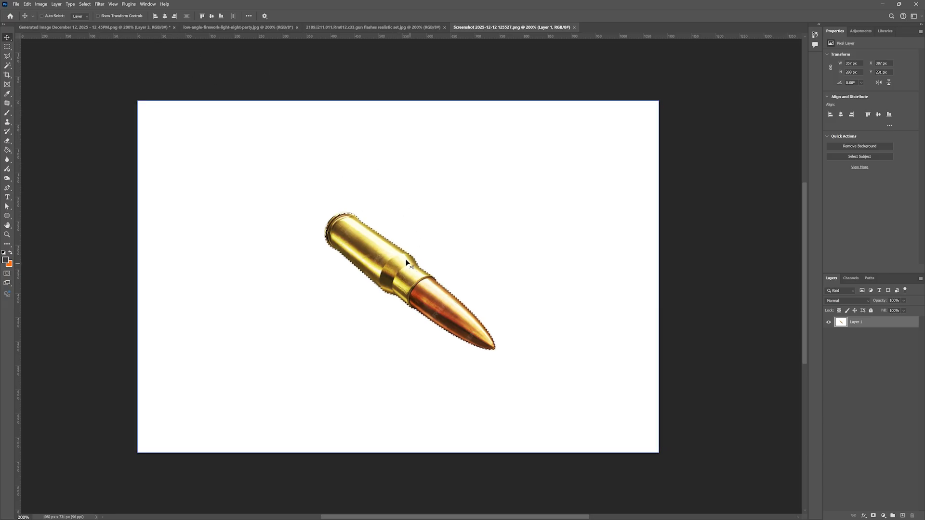
Step: Copy the selected bullet and paste it into the gunman image
left_click(28, 4)
left_click(41, 50)
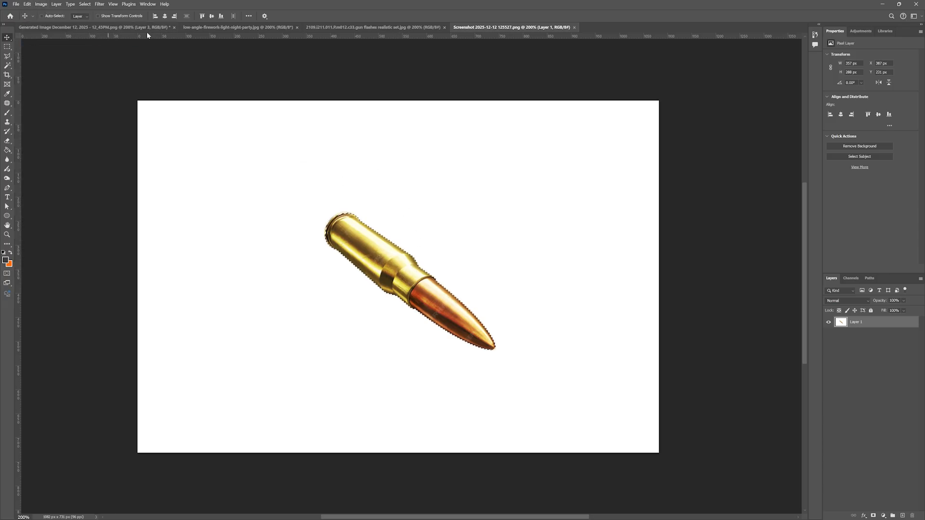
left_click(117, 28)
left_click(28, 4)
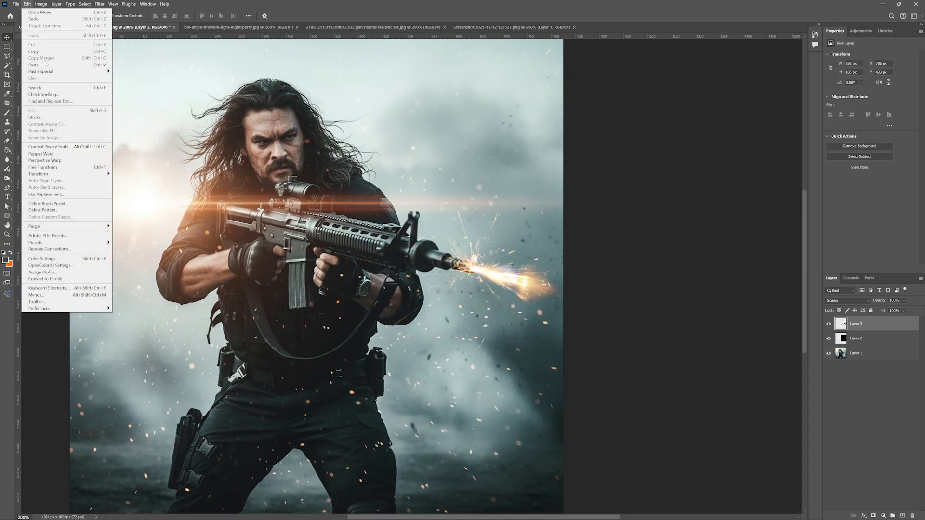
left_click(41, 66)
Step: Move the pasted bullet in front of the muzzle, scale it to about 17.3% and rotate it about -20.6° along the flash
left_click_drag(365, 302, 515, 303)
key("ctrl+t")
left_click_drag(551, 348, 510, 305)
left_click_drag(468, 278, 544, 294)
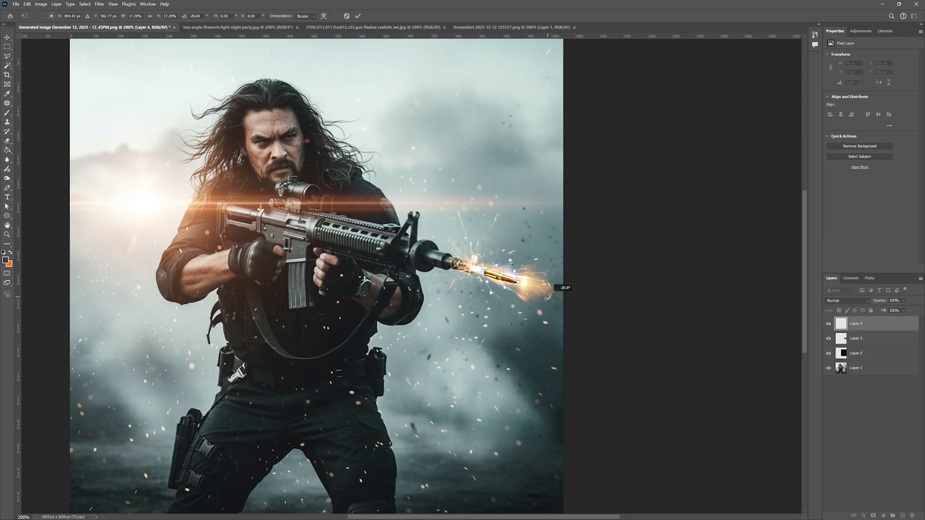
key("Return")
Step: Move the bullet farther out from the muzzle and slightly lower within the flash
left_click_drag(501, 277, 509, 282)
key("shift+Right")
key("shift+Right")
key("shift+Right")
key("shift+Right")
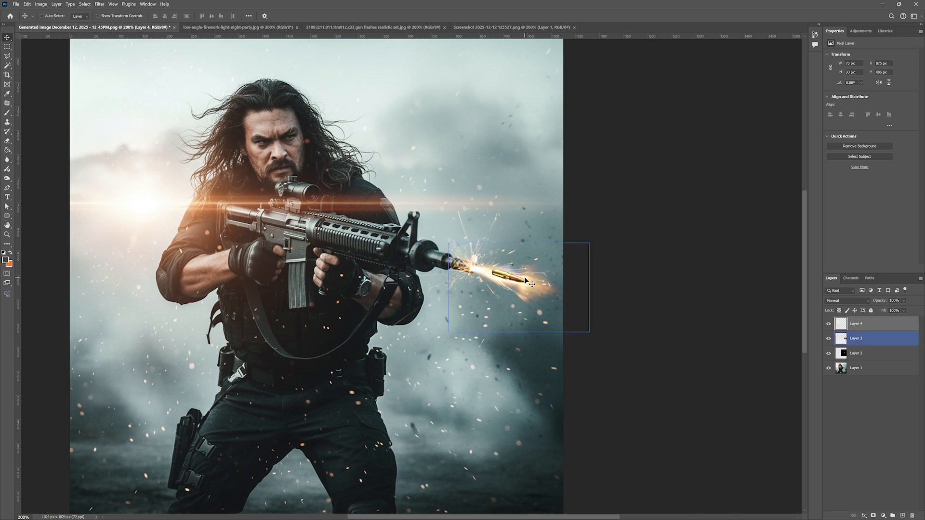
key("shift+Down")
Step: Rotate the bullet about 1.8° and shift it slightly to follow the flash's direction
key("z")
left_click_drag(526, 279, 500, 291)
key("ctrl+t")
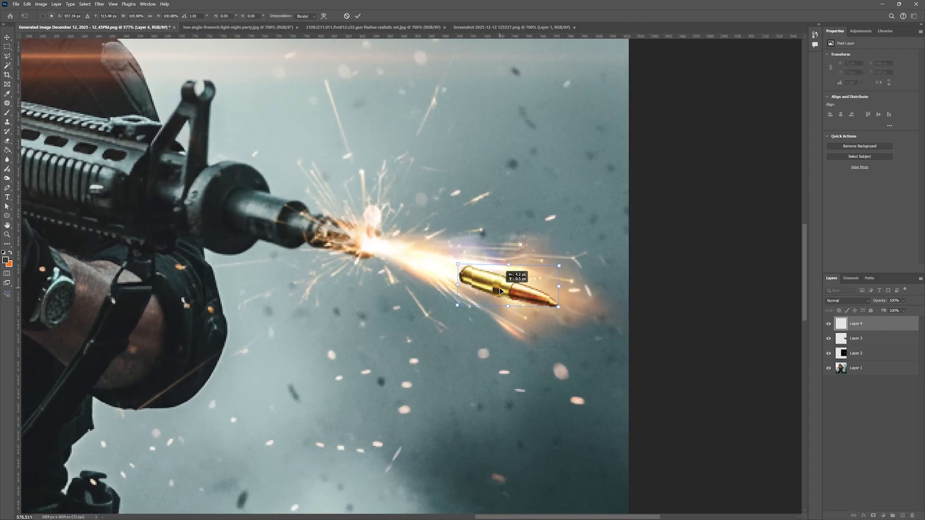
key("Return")
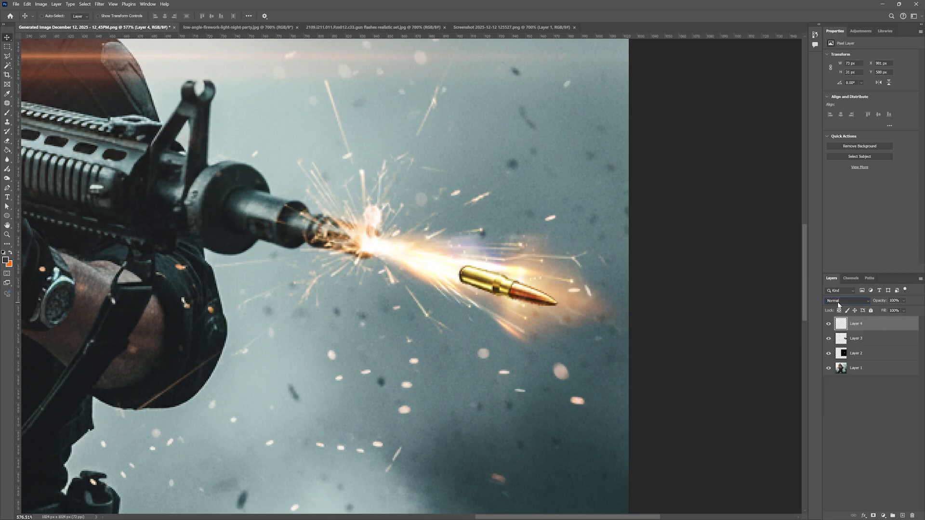
Step: Try Color Dodge, Darker Color and Vivid Light on the bullet layer, and set its blend mode to Hard Light
scroll(838, 302, "down", 3)
scroll(839, 302, "down", 4)
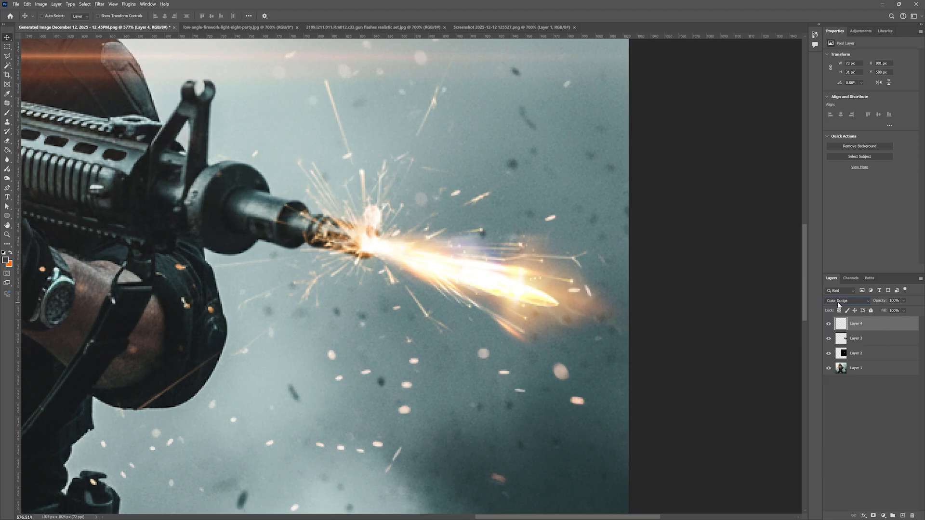
scroll(838, 304, "up", 2)
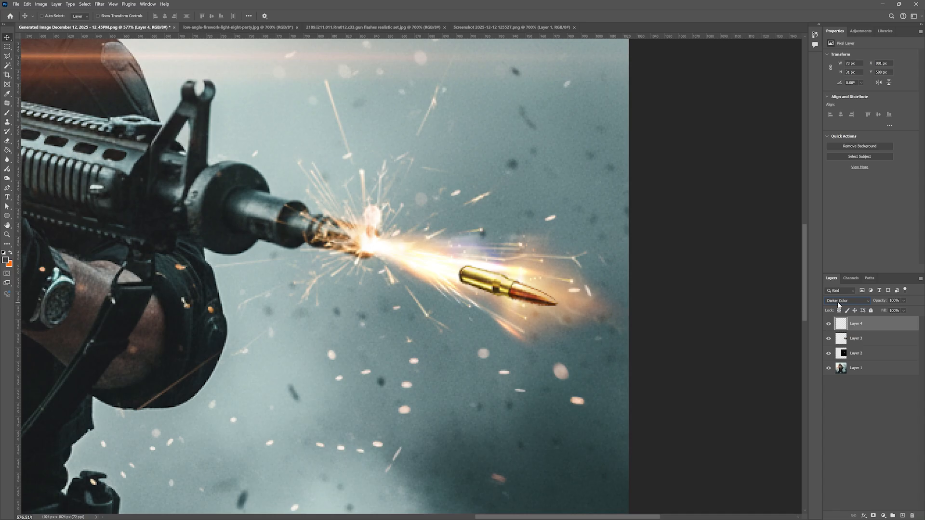
scroll(838, 304, "down", 3)
scroll(838, 305, "down", 1)
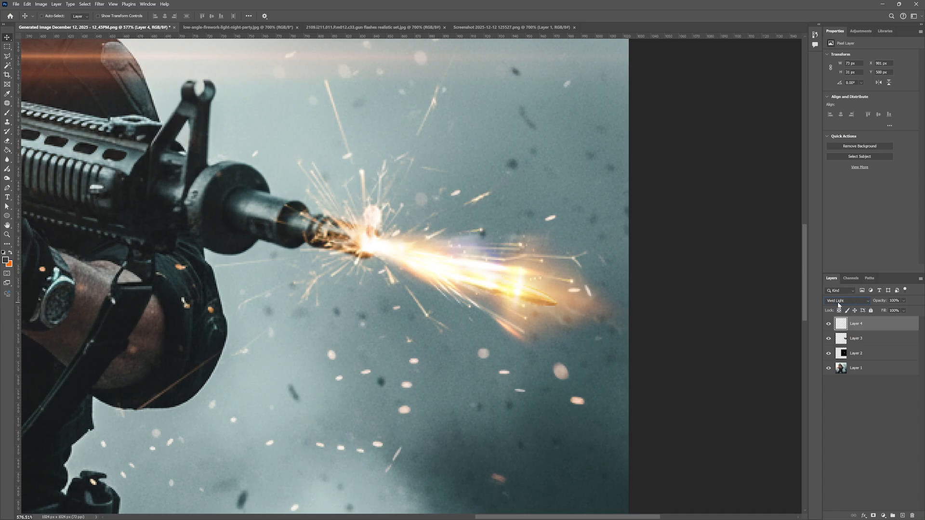
scroll(838, 305, "up", 1)
Step: Move the bullet farther toward the outer end of the flash and fine-tune its rotation
left_click_drag(514, 298, 530, 303)
key("ctrl+t")
left_click_drag(617, 369, 621, 370)
key("Return")
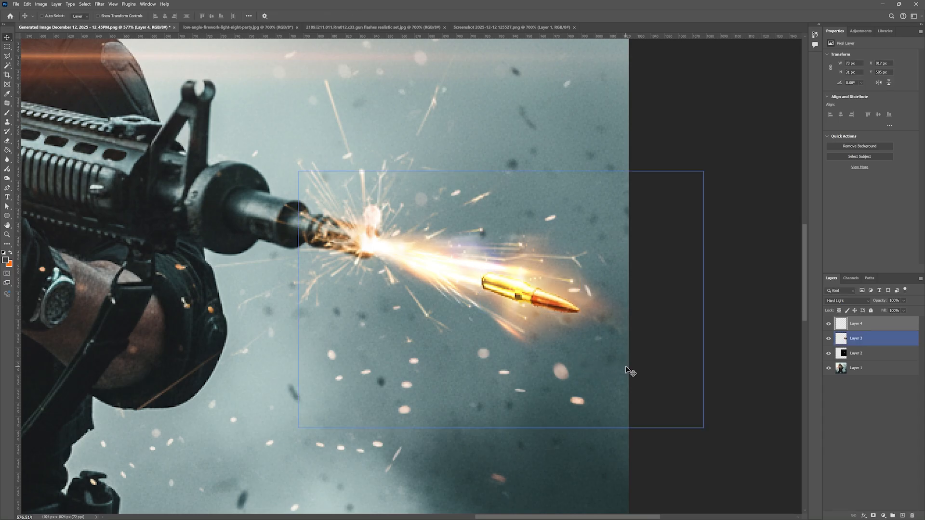
Step: Lower the bullet layer's saturation to -55 with Hue/Saturation
key("z")
right_click(441, 317)
left_click(456, 322)
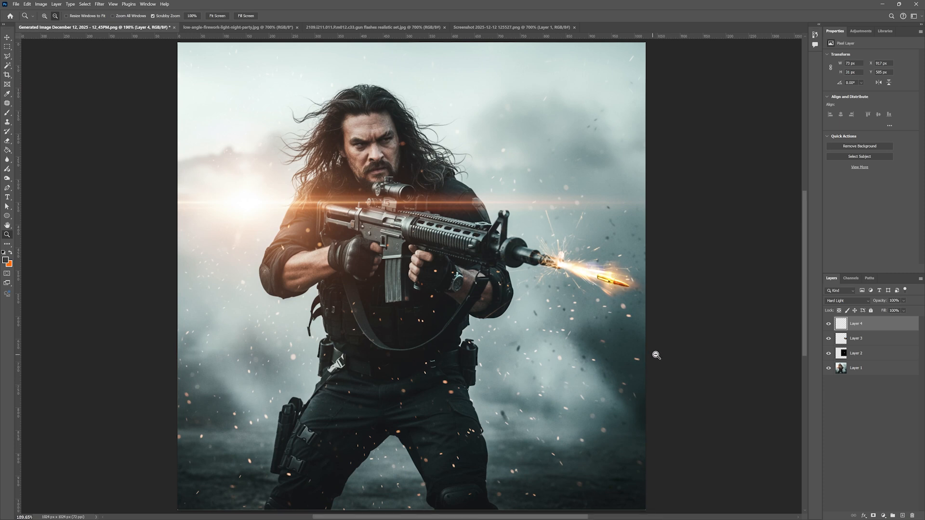
left_click_drag(620, 288, 637, 289)
left_click_drag(588, 284, 476, 313)
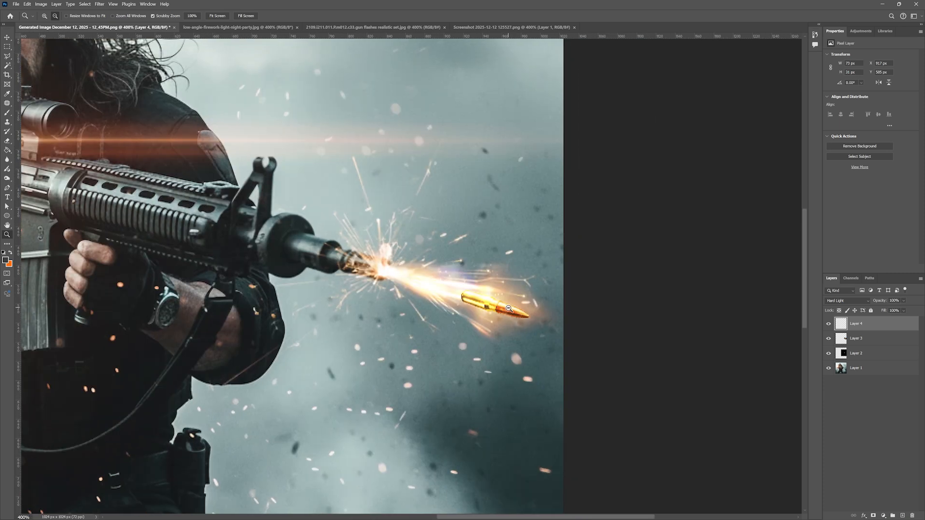
key("v")
left_click(525, 325)
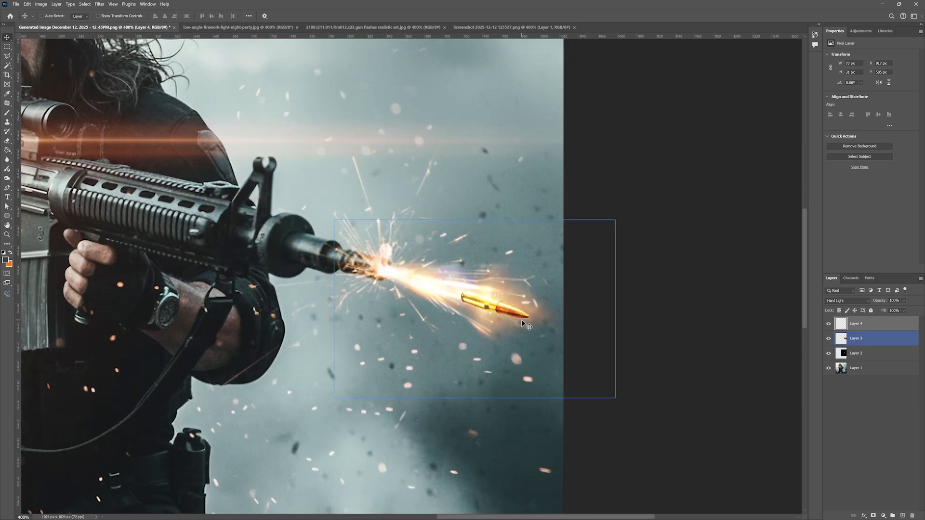
key("i")
key("ctrl+u")
left_click_drag(783, 169, 766, 172)
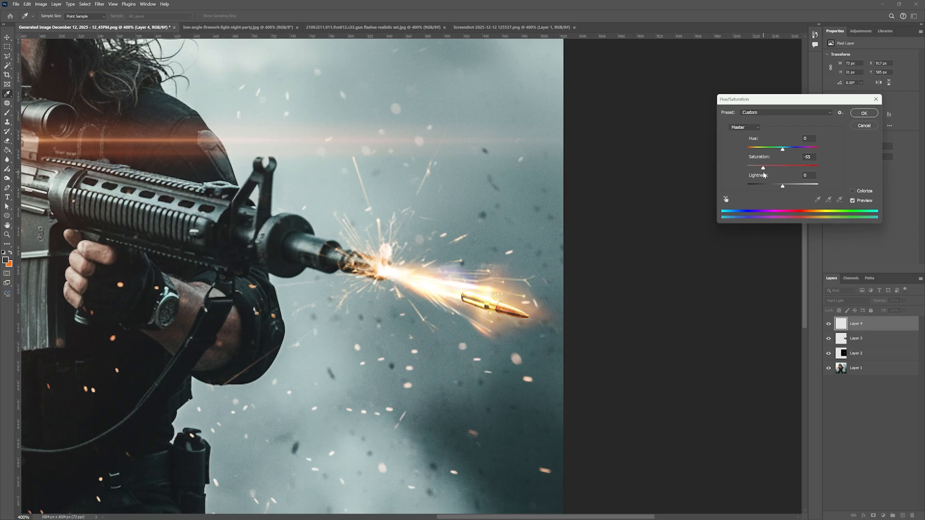
key("Return")
key("v")
left_click(530, 355)
key("ctrl+t")
left_click_drag(549, 342, 548, 344)
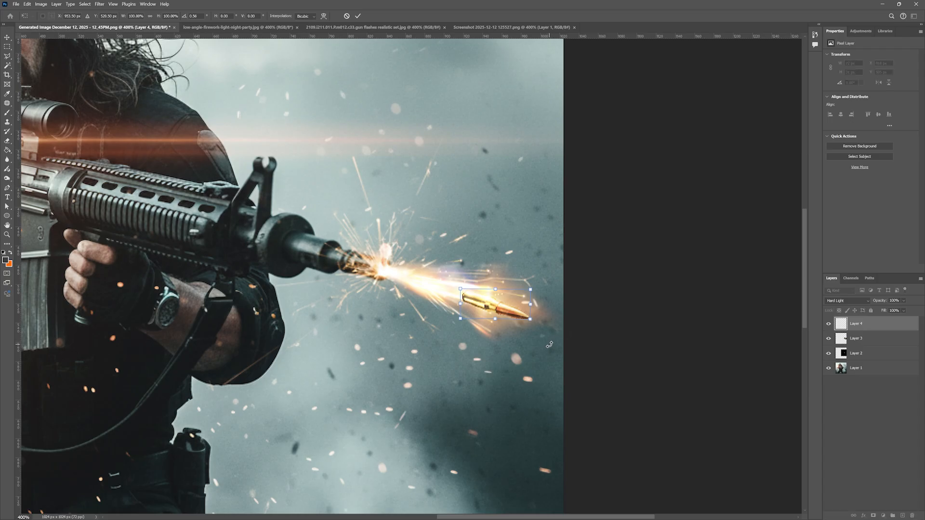
key("Escape")
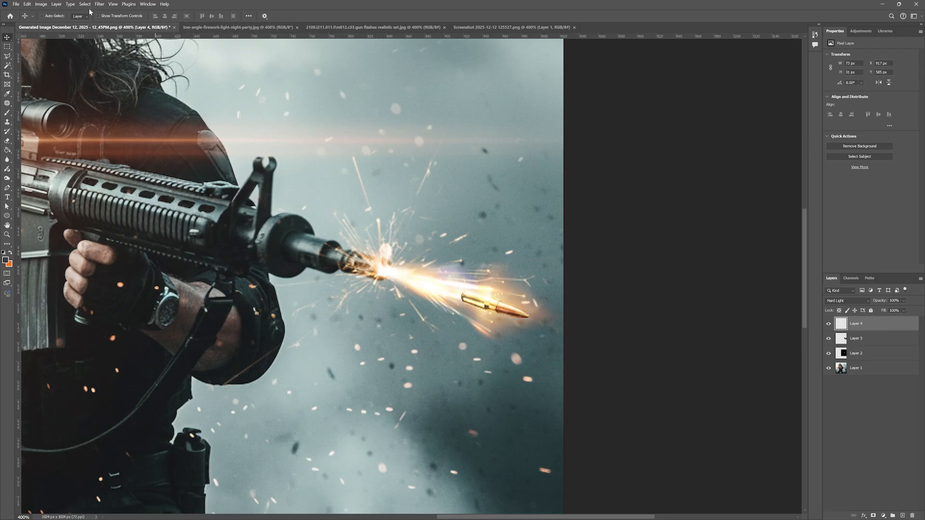
left_click(27, 4)
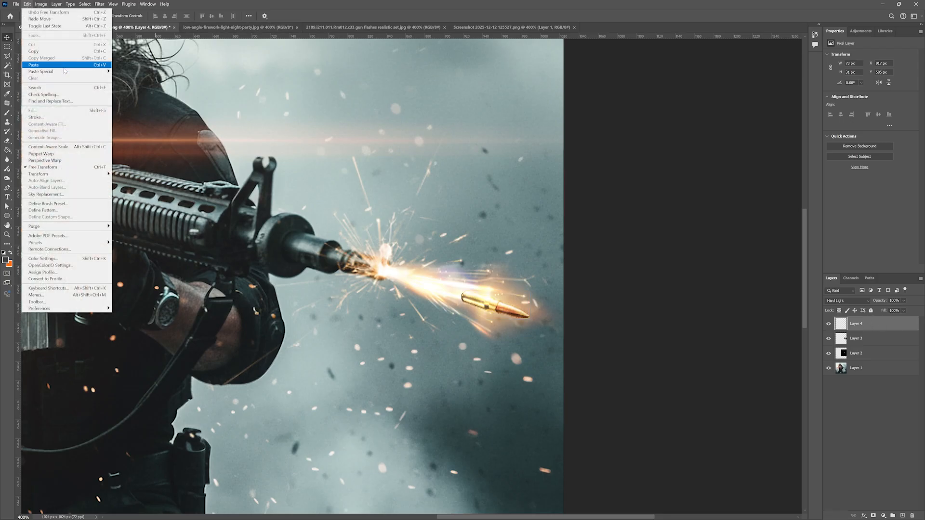
left_click(357, 181)
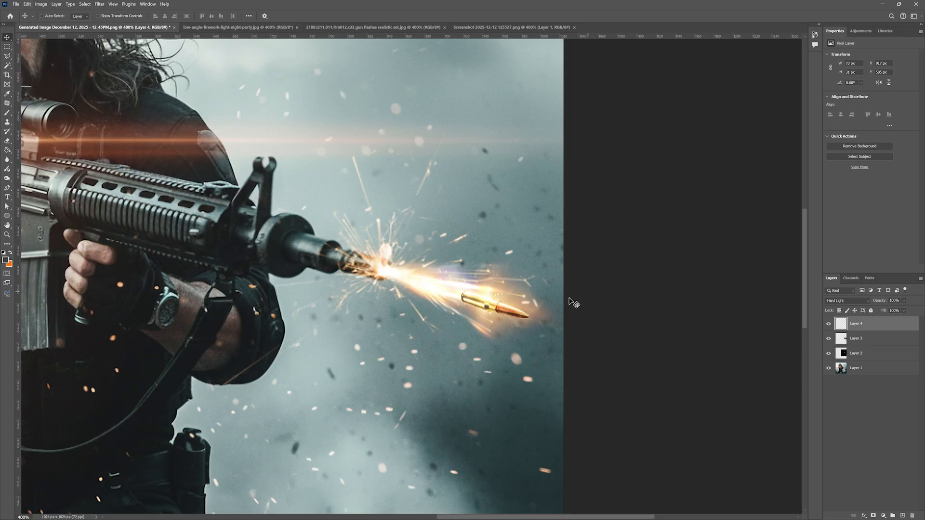
Step: Duplicate the bullet layer and apply a Gaussian Blur with a radius of about 4.2 pixels to the lower copy
left_click(872, 353)
key("ctrl+j")
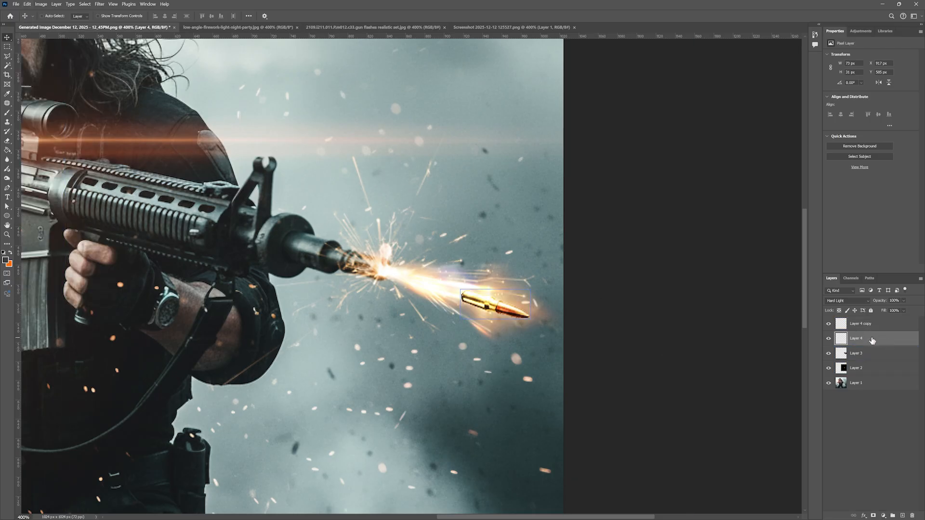
left_click(99, 3)
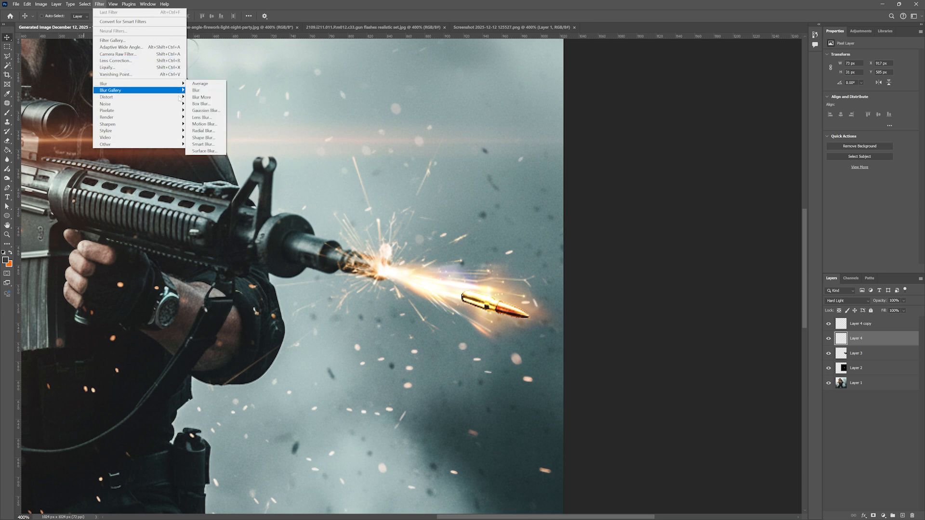
left_click(205, 111)
left_click_drag(724, 243, 704, 243)
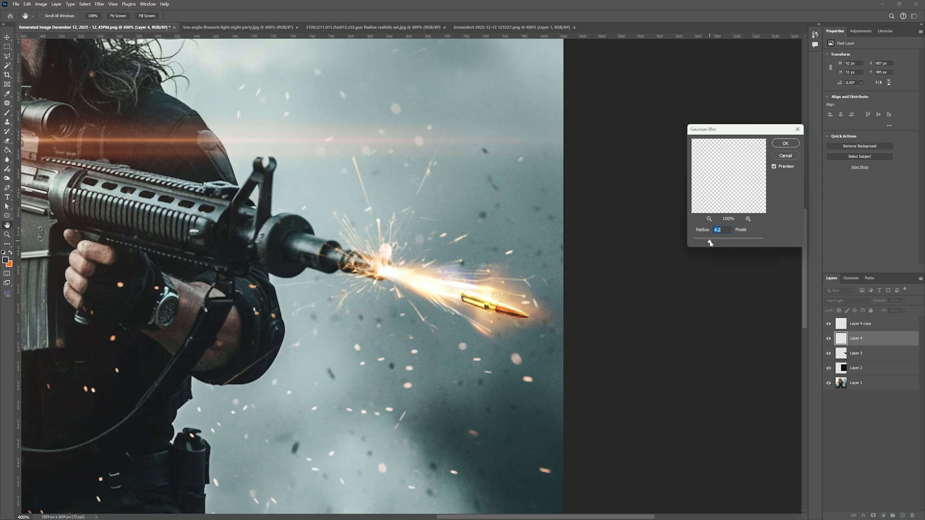
key("Return")
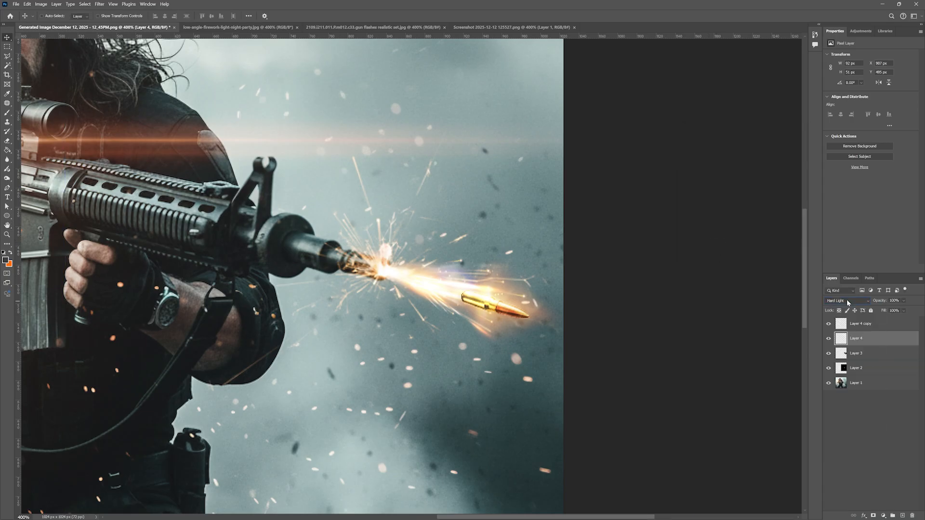
Step: Change the blurred bullet layer's blend mode, trying Hard Mix and Hue
scroll(846, 299, "down", 3)
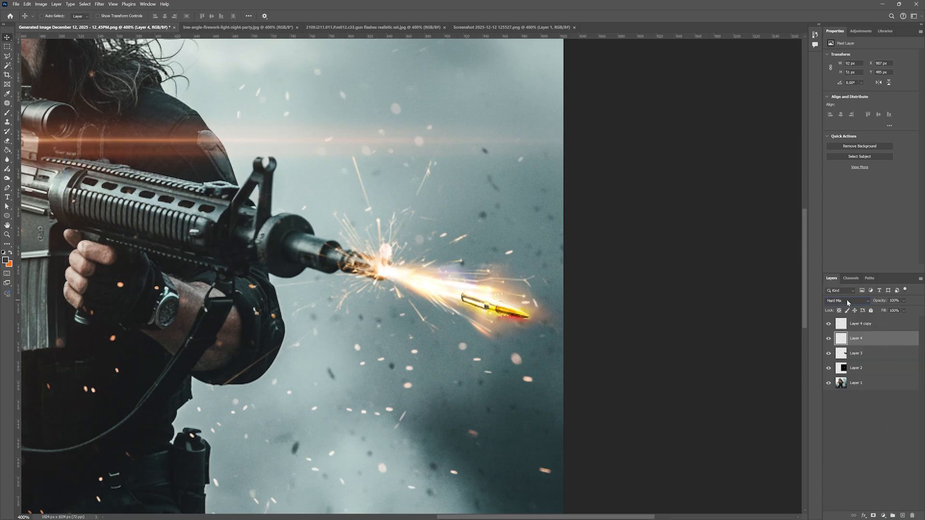
scroll(846, 300, "down", 1)
scroll(846, 299, "down", 3)
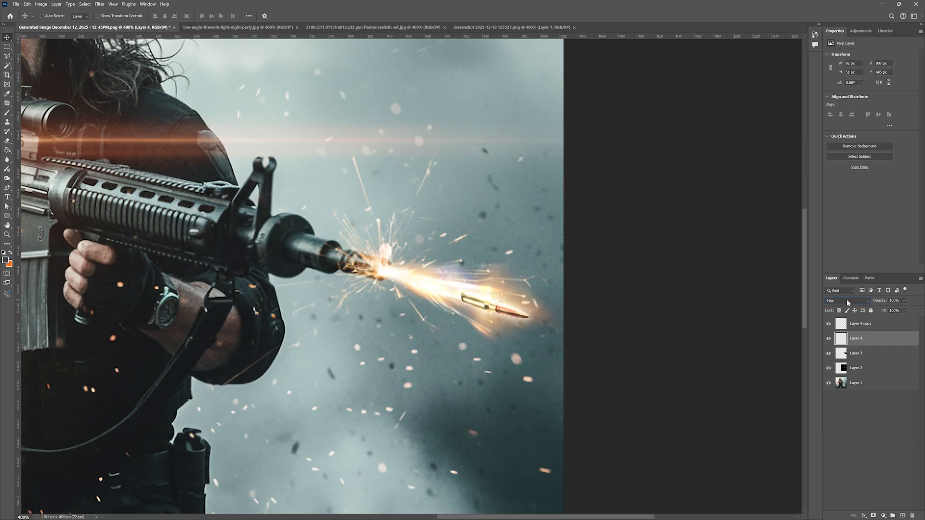
scroll(846, 299, "up", 1)
Step: Select both bullet layers, rotate them slightly together and reposition them along the center of the flash
left_click(857, 327)
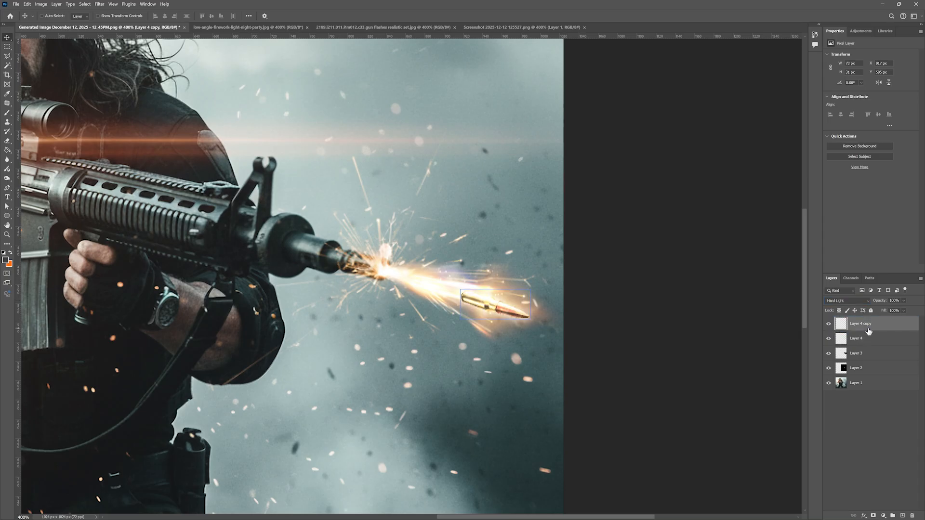
left_click(877, 337, "ctrl")
key("ctrl+t")
left_click_drag(570, 366, 576, 374)
left_click_drag(513, 325, 484, 315)
left_click_drag(536, 337, 542, 345)
key("Return")
mouse_move(495, 312)
left_mouse_down()
mouse_move(519, 320)
mouse_move(507, 314)
left_mouse_up()
Step: Examine the bullet and muzzle flash in the whole image and up close
key("z")
key("ctrl+0")
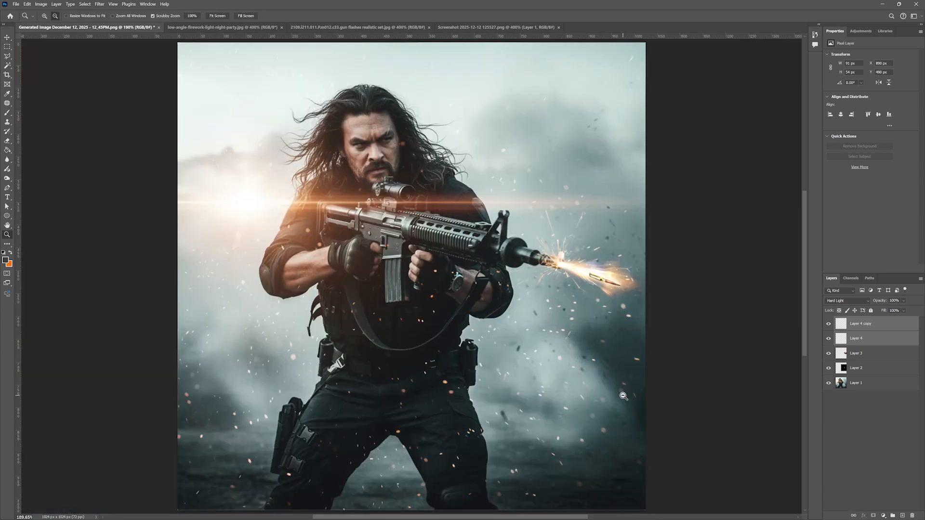
left_click(600, 357, "alt")
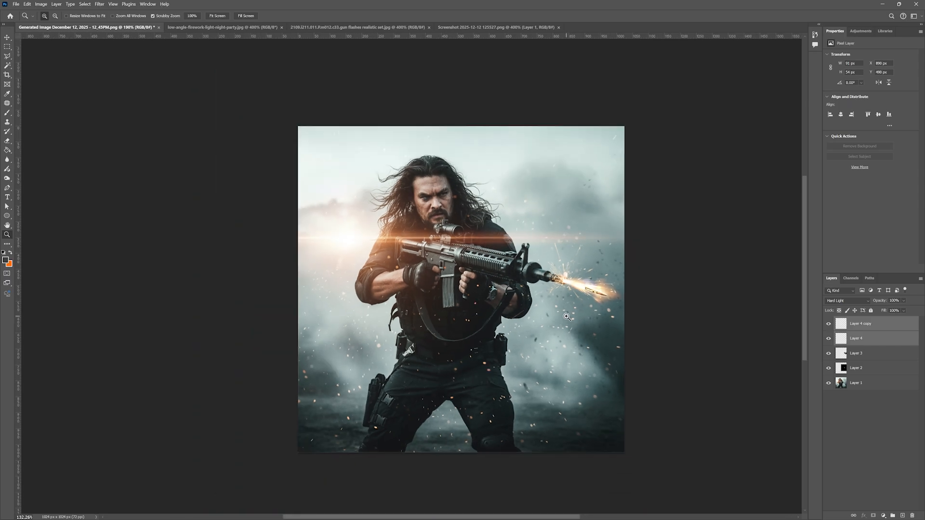
left_click(611, 312)
key("v")
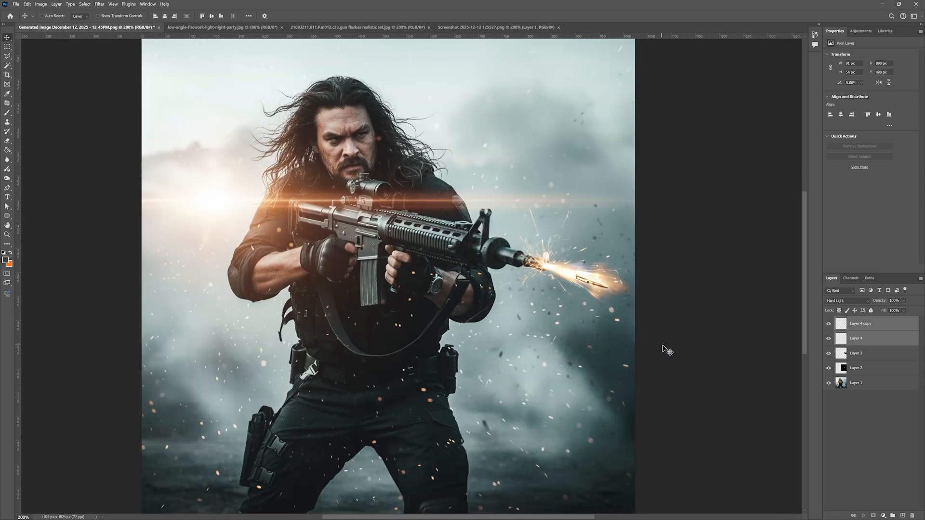
left_click(667, 350)
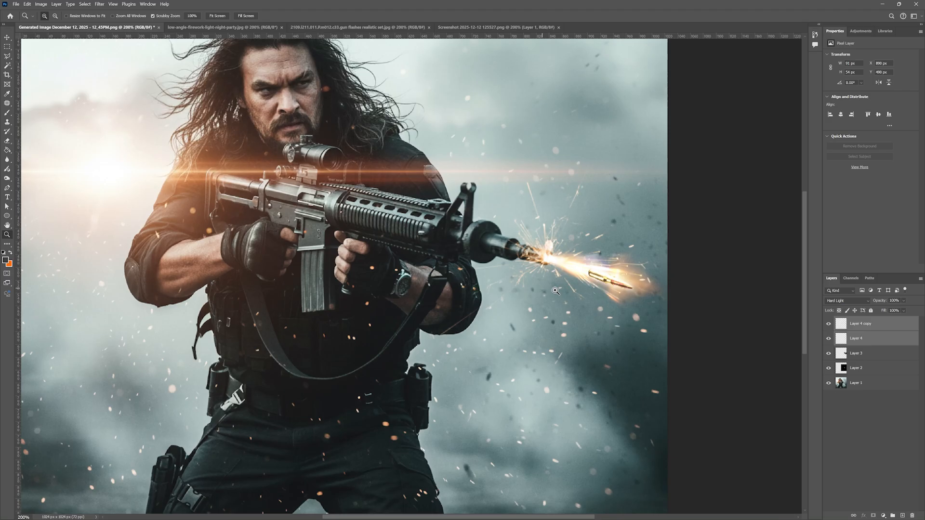
left_click(634, 308, "alt")
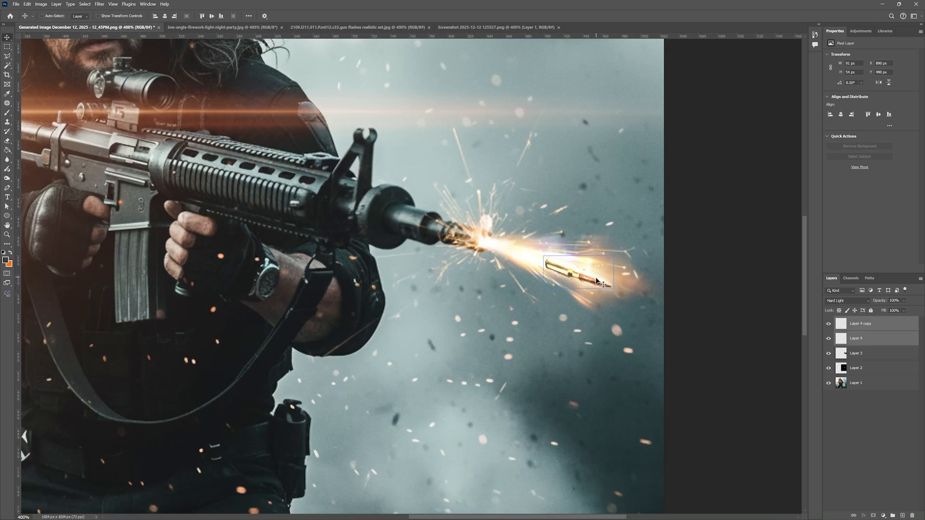
Step: Skew the two selected bullet layers slightly to follow the flash direction and reposition them inside the muzzle flash
left_click(617, 299, "ctrl")
left_click(620, 299, "ctrl")
key("ctrl+t")
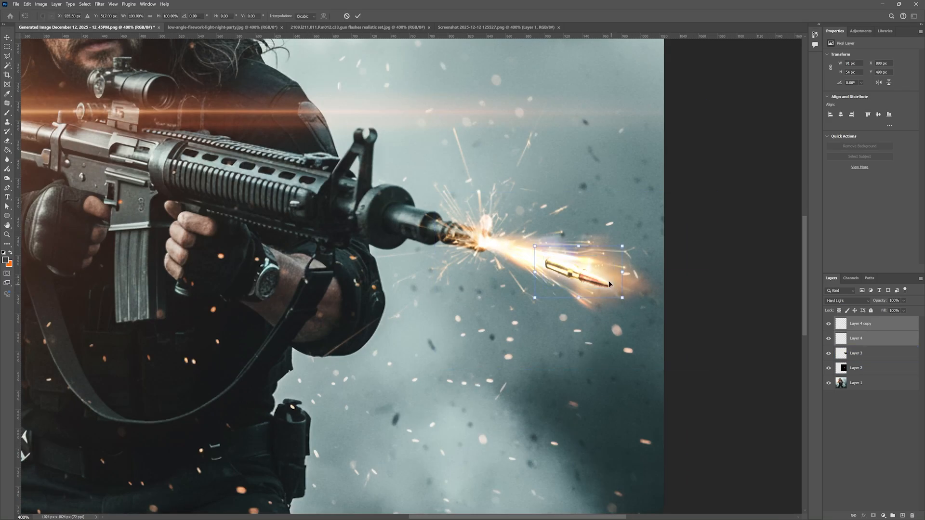
right_click(608, 280)
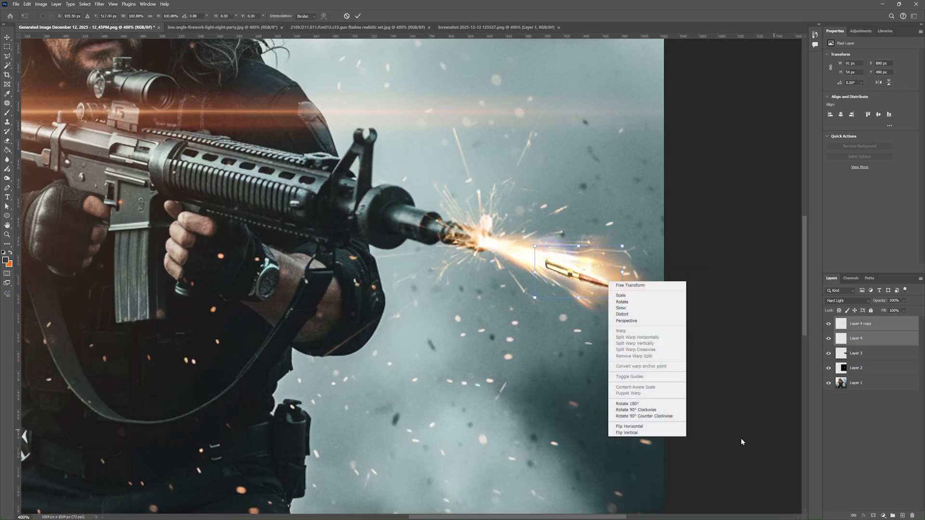
left_click(640, 308)
mouse_move(623, 301)
left_mouse_down()
mouse_move(589, 287)
mouse_move(621, 274)
mouse_move(621, 303)
left_mouse_up()
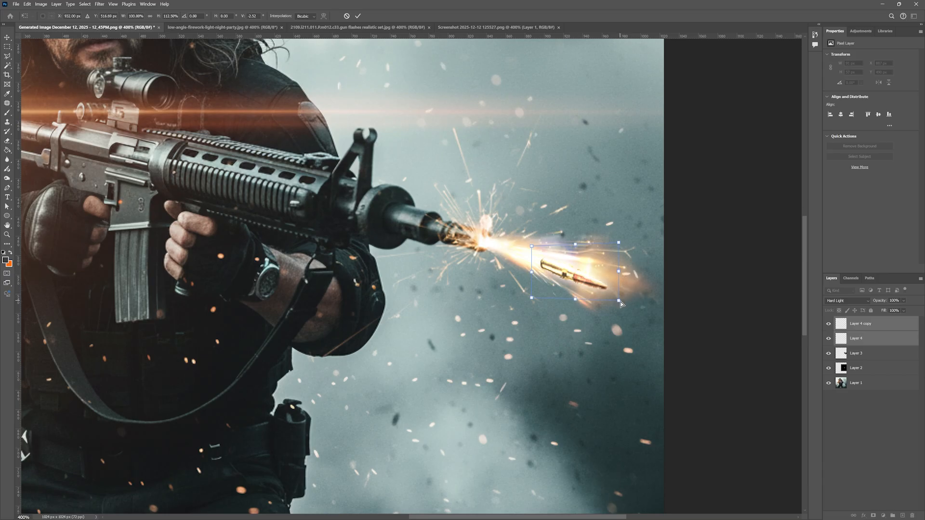
key("Return")
mouse_move(596, 282)
left_mouse_down()
mouse_move(619, 287)
mouse_move(606, 288)
left_mouse_up()
Step: Examine the skewed bullet and muzzle flash in the whole image and up close
right_click(521, 255)
left_click(533, 259)
key("z")
right_click(489, 295)
left_click(510, 301)
left_click(574, 314, "alt")
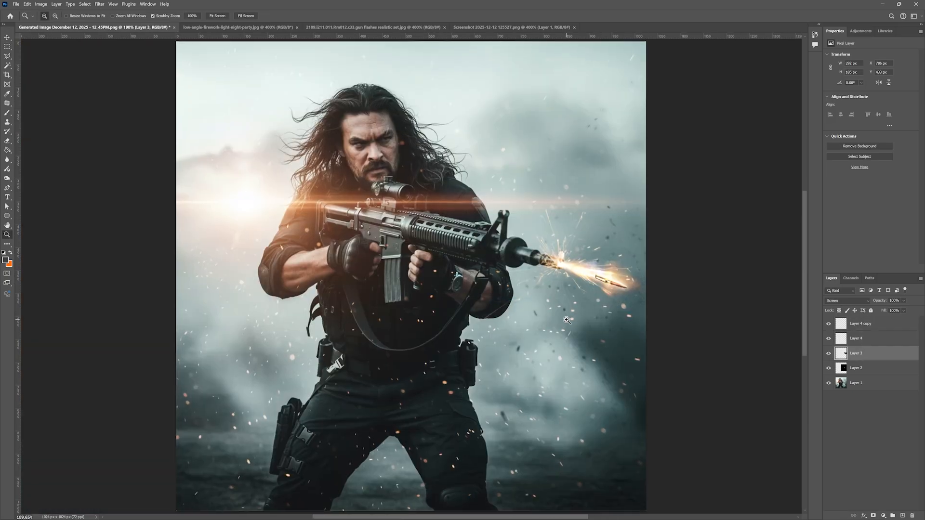
left_click(575, 314)
key("v")
key("z")
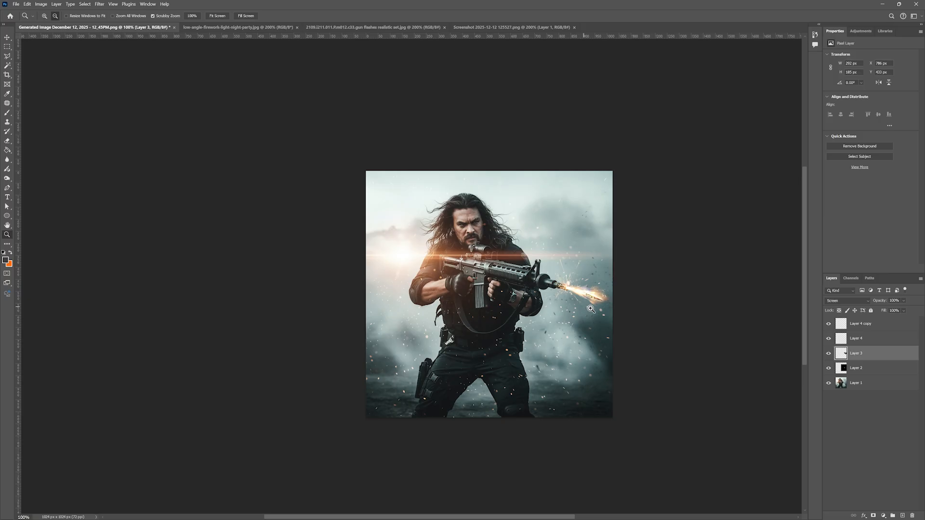
left_click(572, 292)
left_click(578, 294, "alt")
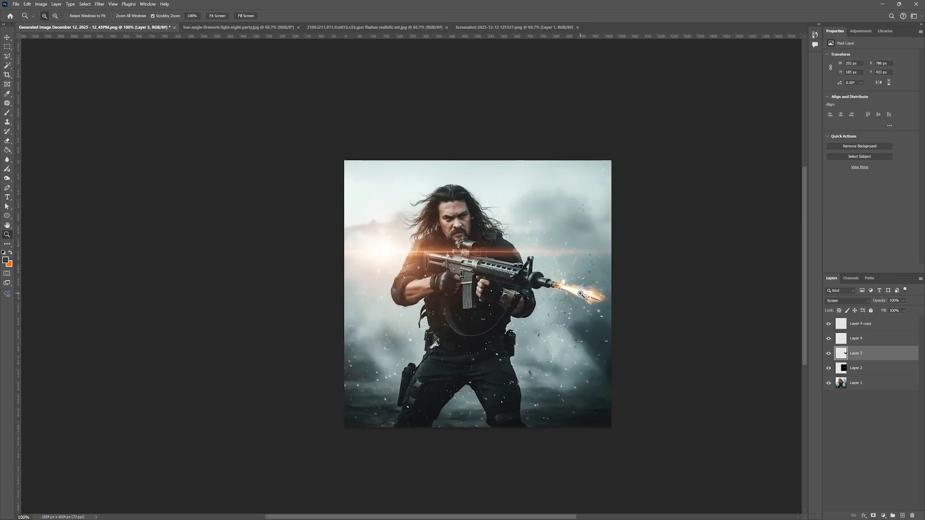
left_click(581, 292, "alt")
Step: Duplicate the sparks layer (Layer 2) and enlarge the copy to about 815 px wide around the muzzle
key("v")
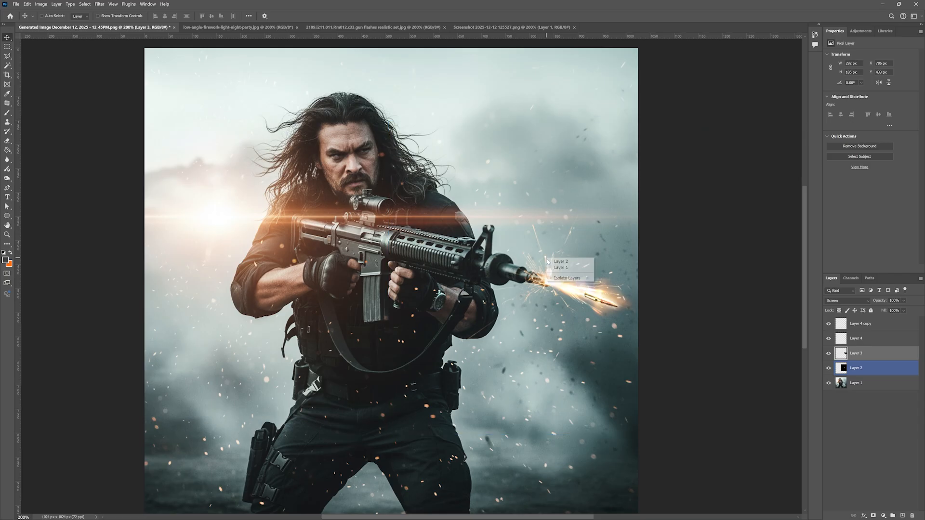
left_click(867, 368)
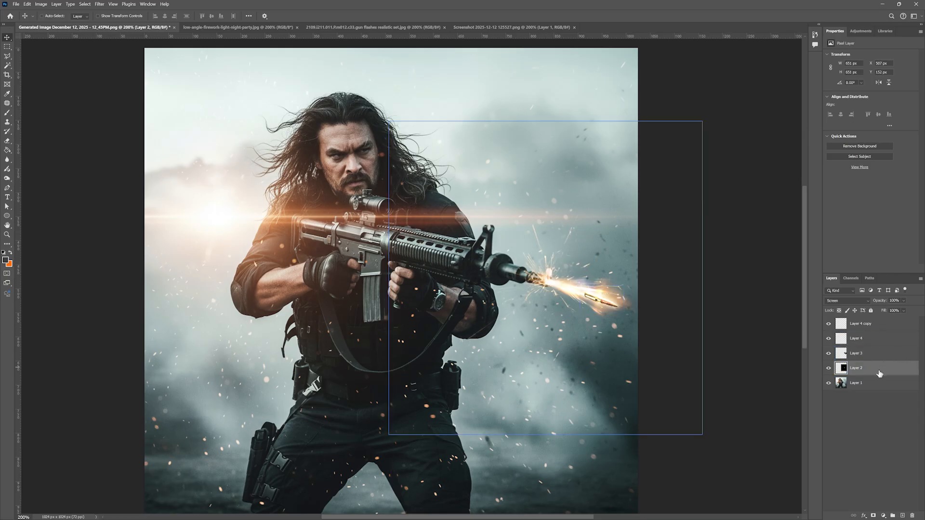
key("ctrl+j")
key("ctrl+t")
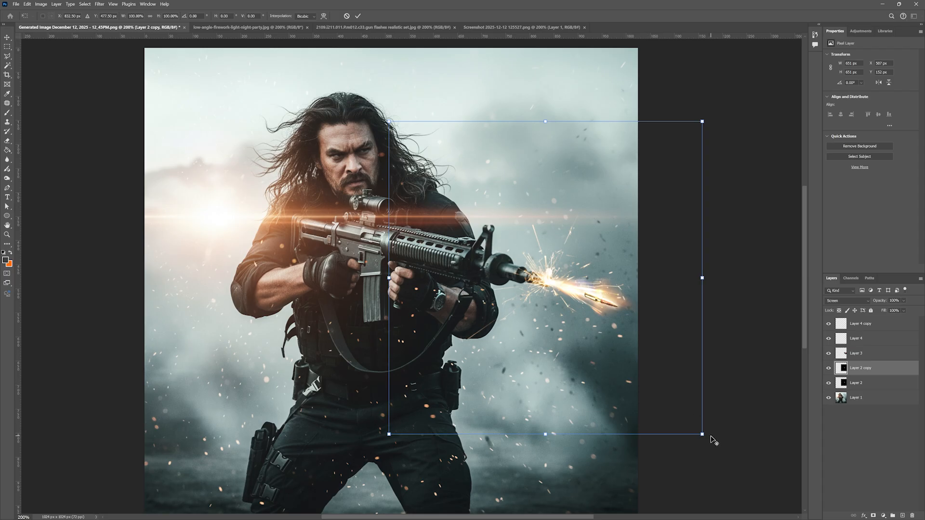
left_click_drag(704, 434, 742, 465)
key("Return")
Step: Apply a slight Gaussian Blur to the enlarged sparks copy
left_click(99, 3)
mouse_move(137, 87)
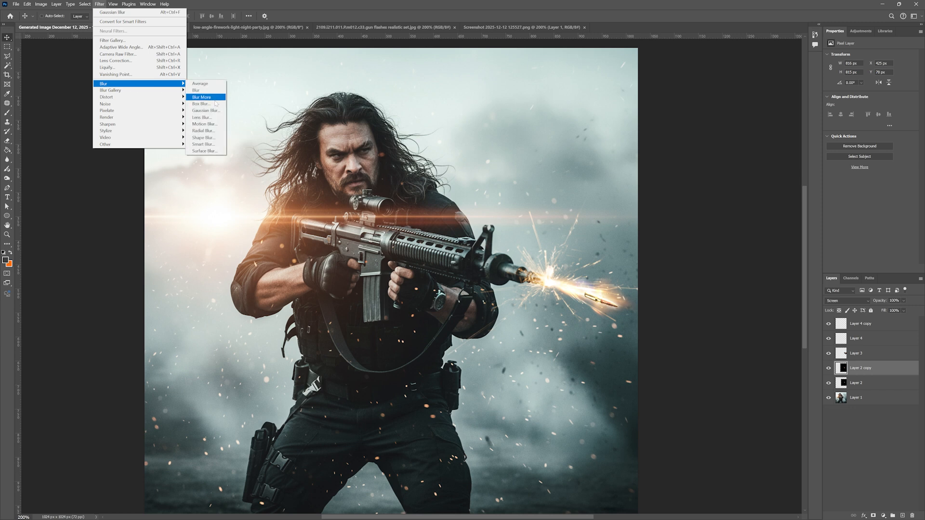
left_click(207, 111)
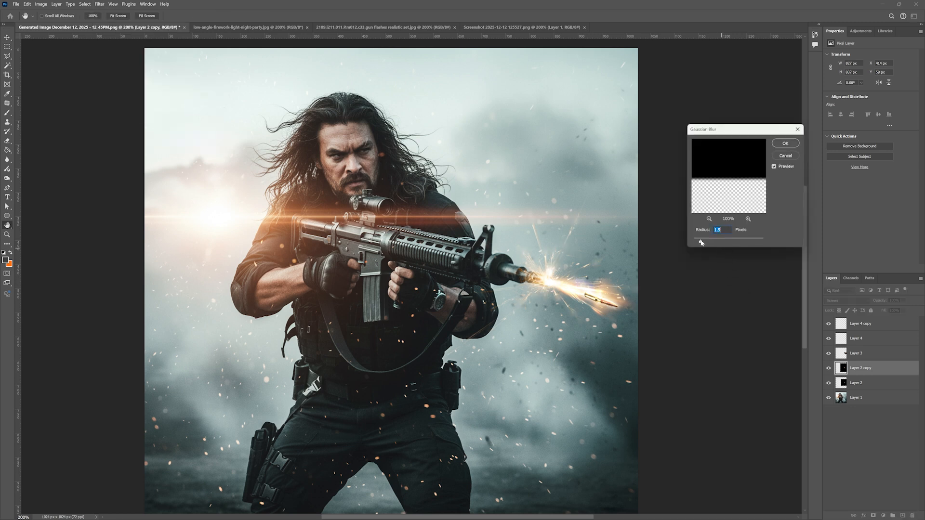
key("Return")
Step: Try blend modes such as Color Dodge, Linear Dodge (Add), Overlay and Hard Light on the sparks copy and return it to Screen
left_click(834, 302)
left_click(835, 302)
key("Down")
key("Down")
key("Down")
key("Down")
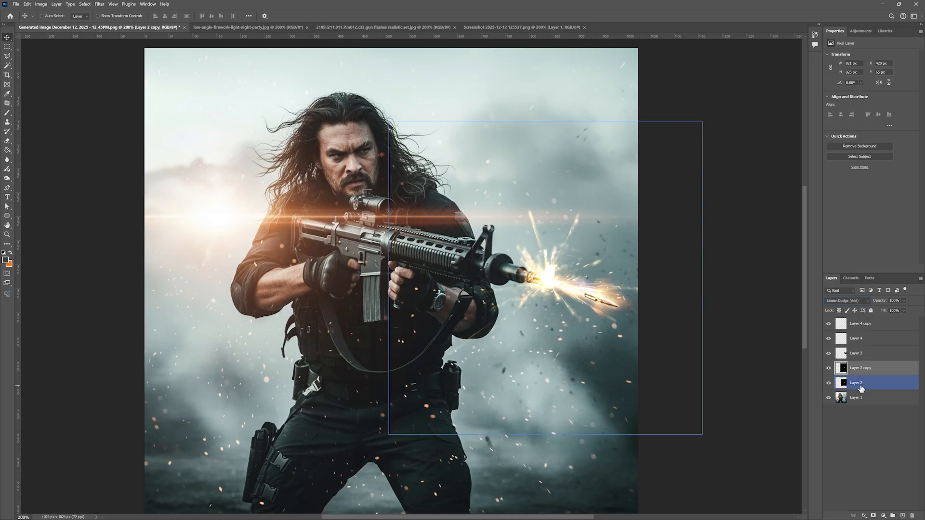
key("Down")
key("Down")
key("Down")
key("Down")
key("Down")
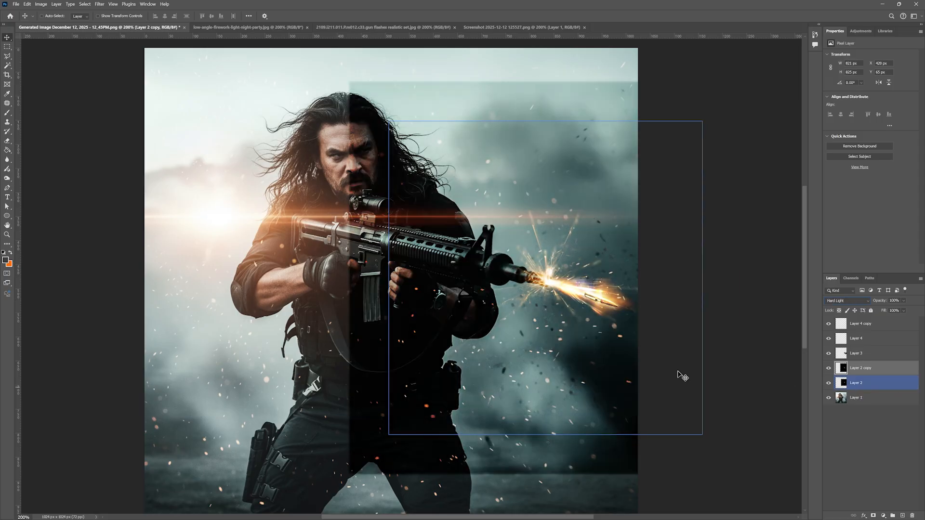
key("Down")
key("Down")
key("Down")
key("Down")
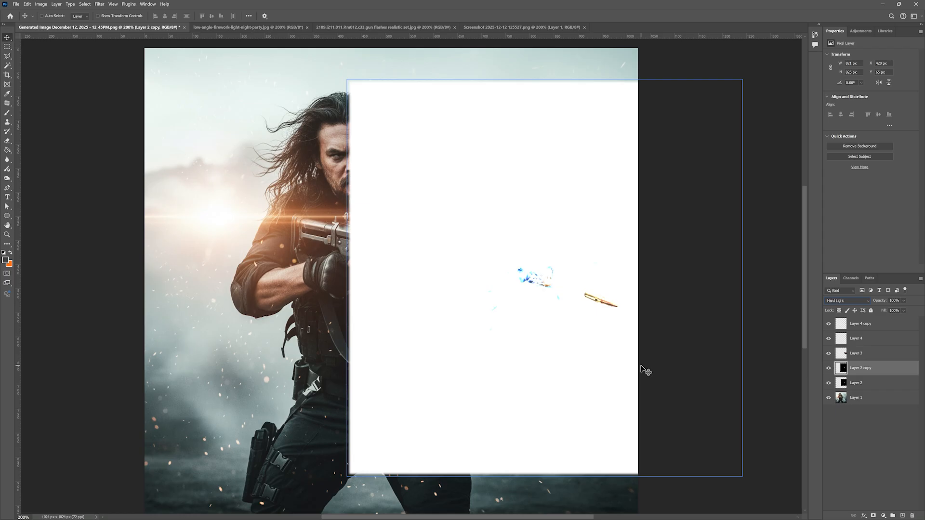
key("Down")
key("Down")
key("Down")
key("Down")
key("Down")
key("Down")
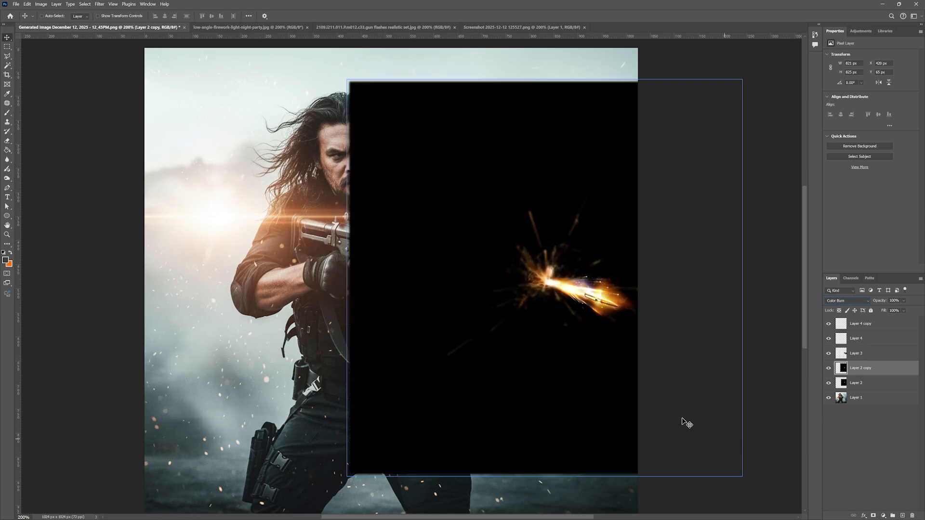
key("Down")
key("Down")
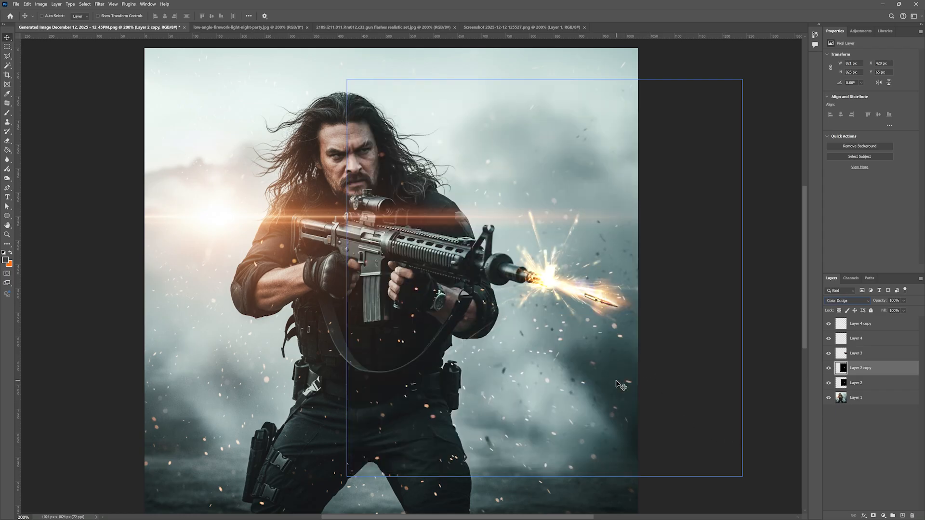
key("Down")
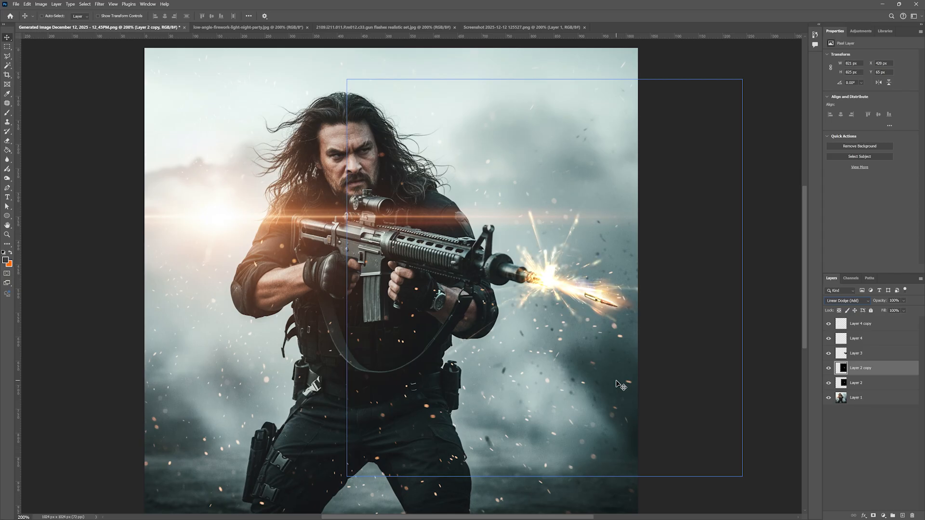
key("Down")
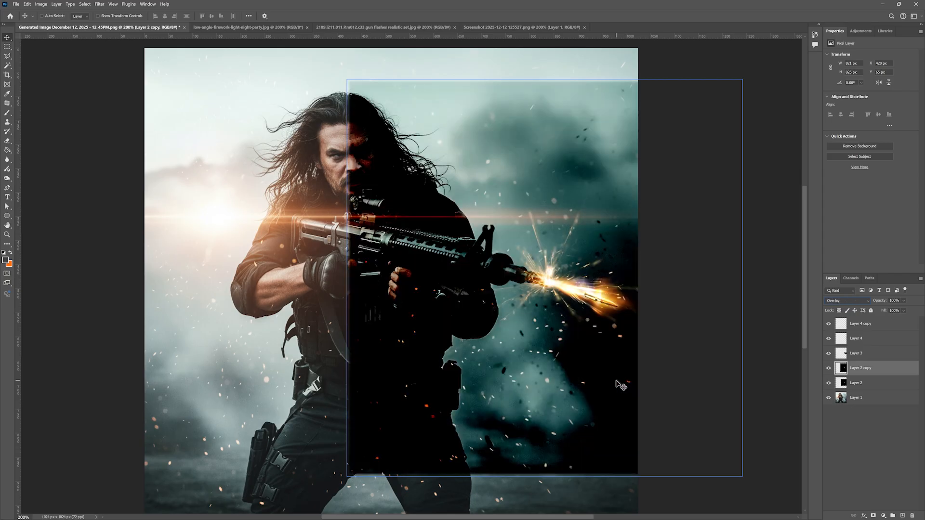
key("Up")
key("Up")
key("Up")
key("Up")
key("Down")
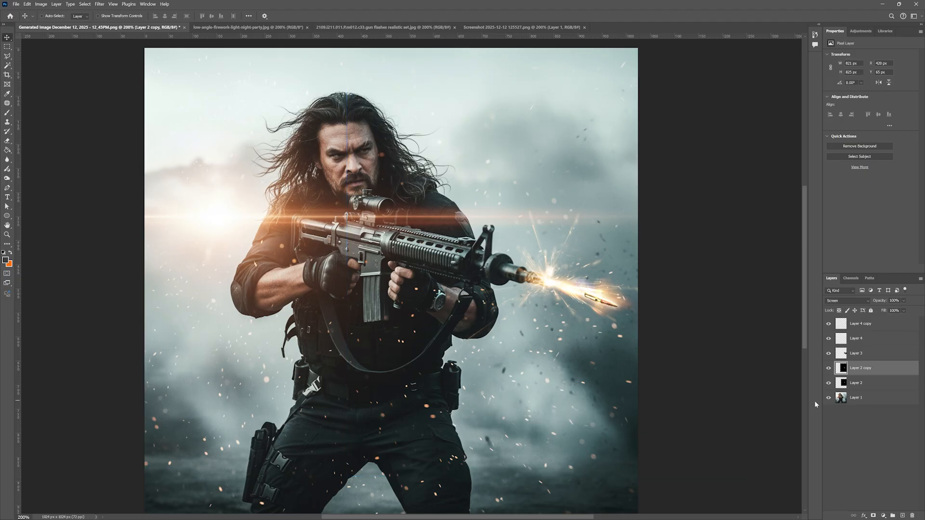
left_click(862, 421)
Step: Add a new layer directly above the gunman image and make orange the foreground color for the Brush tool
left_click_drag(518, 301, 510, 285)
left_click(517, 284, "ctrl")
left_click(514, 255, "ctrl")
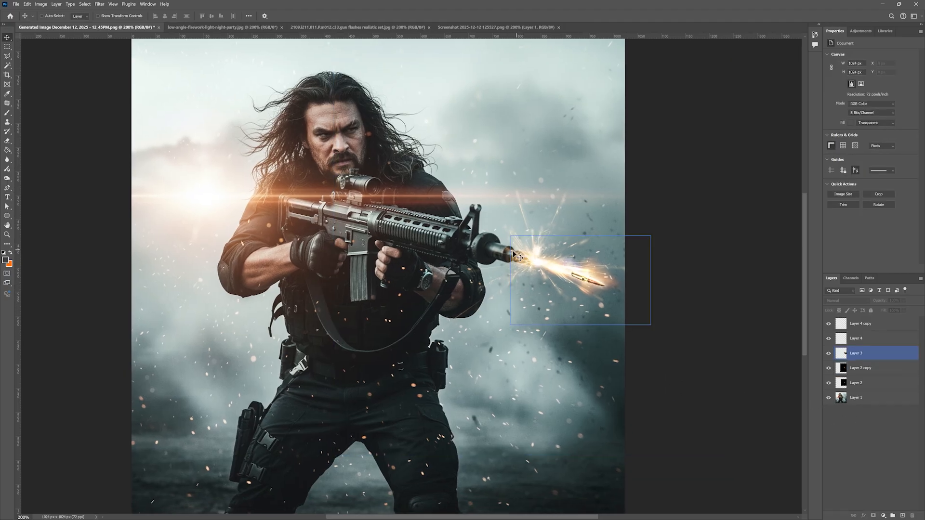
key("z")
left_click(529, 259)
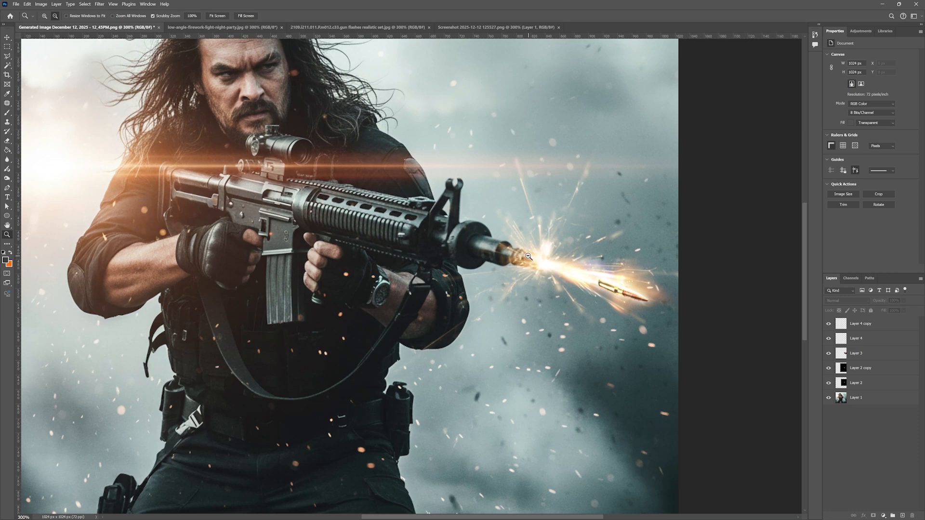
key("v")
left_click(857, 399)
left_click(902, 515)
key("b")
left_click(519, 258)
left_click(10, 252)
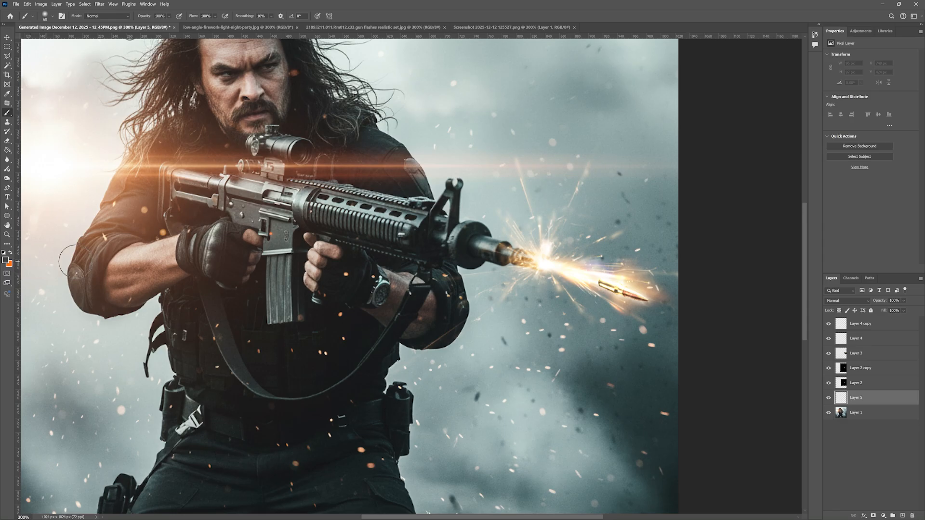
Step: Paint a small soft orange glow over the tip of the rifle's muzzle with a reduced brush size
left_click(522, 256)
key("bracketleft")
key("bracketleft")
key("bracketleft")
key("bracketleft")
key("bracketleft")
key("bracketleft")
mouse_move(518, 257)
left_mouse_down()
mouse_move(503, 253)
mouse_move(518, 258)
left_mouse_up()
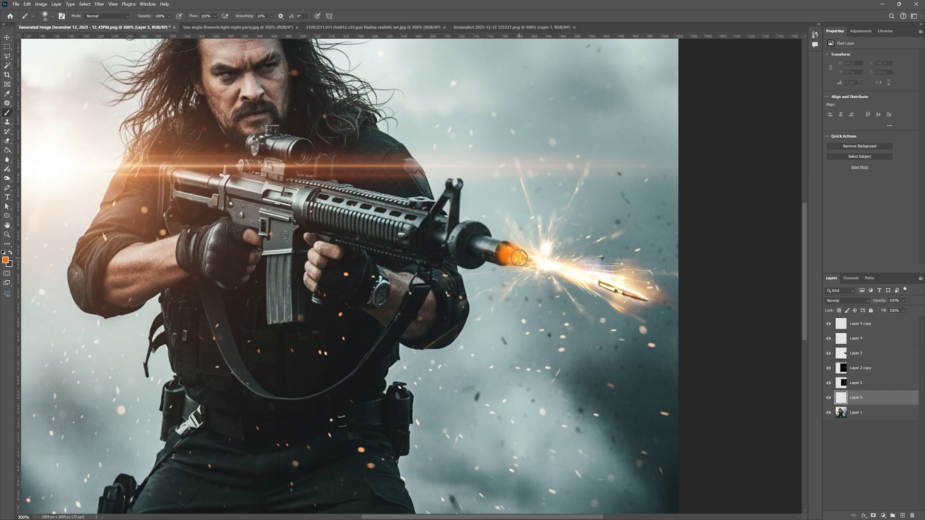
Step: Try different blend modes for the orange glow layer and set it to Screen
key("v")
left_click(836, 299)
left_click(831, 336)
key("Down")
key("Down")
key("Down")
key("Down")
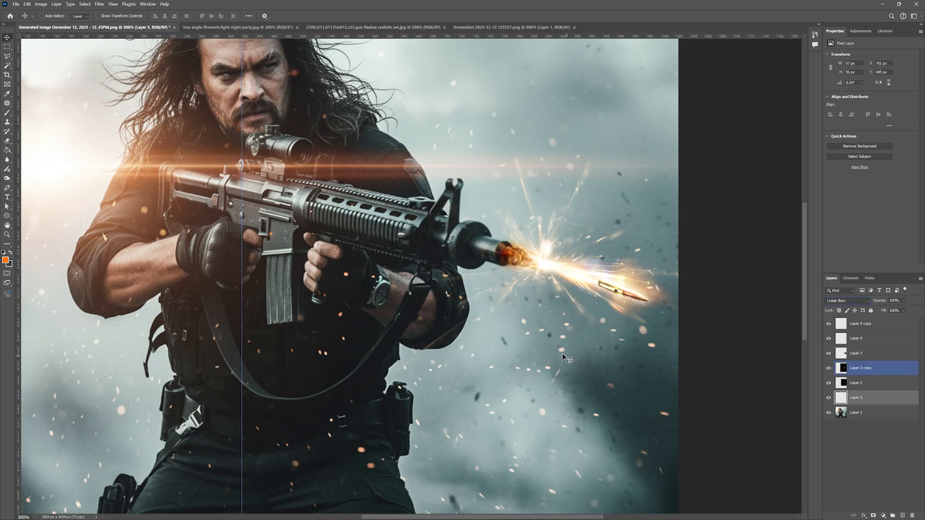
key("Down")
key("Up")
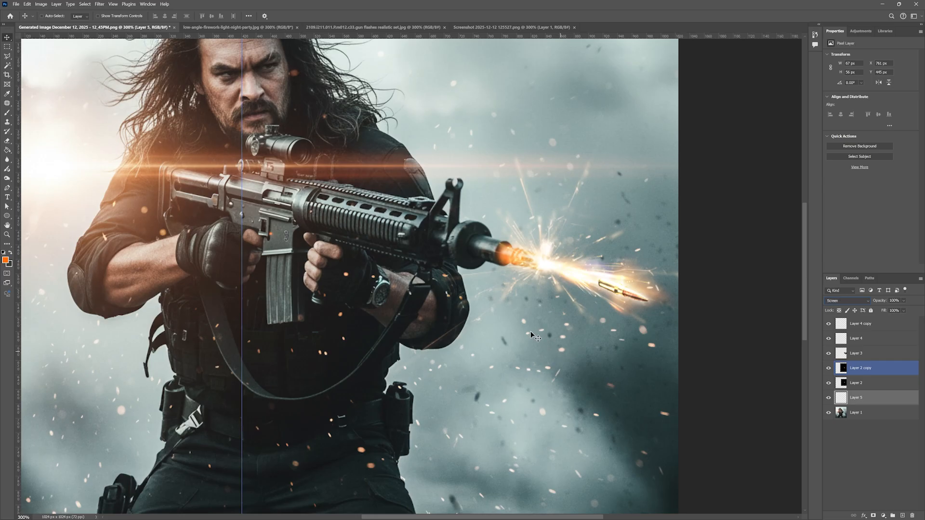
Step: Stretch and skew the orange glow back along the barrel end to about 94 × 75 px
key("ctrl+t")
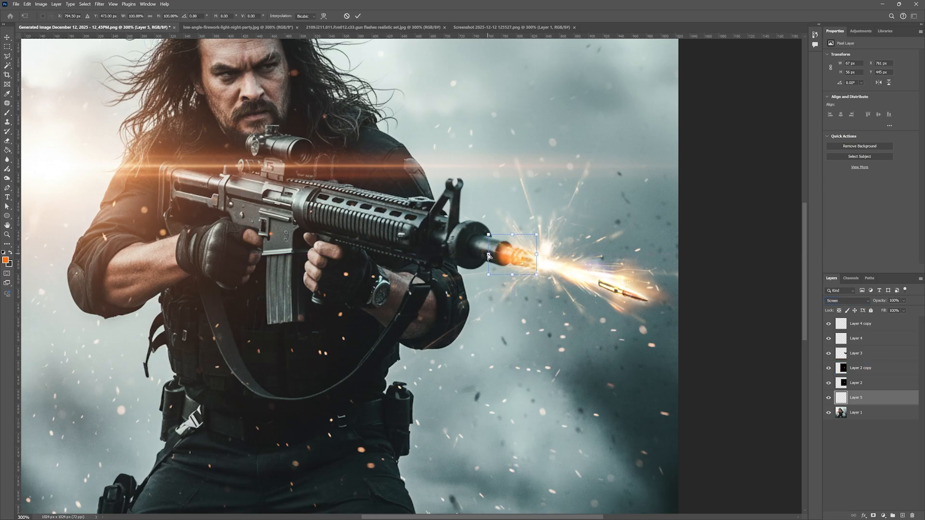
left_click_drag(488, 255, 510, 229)
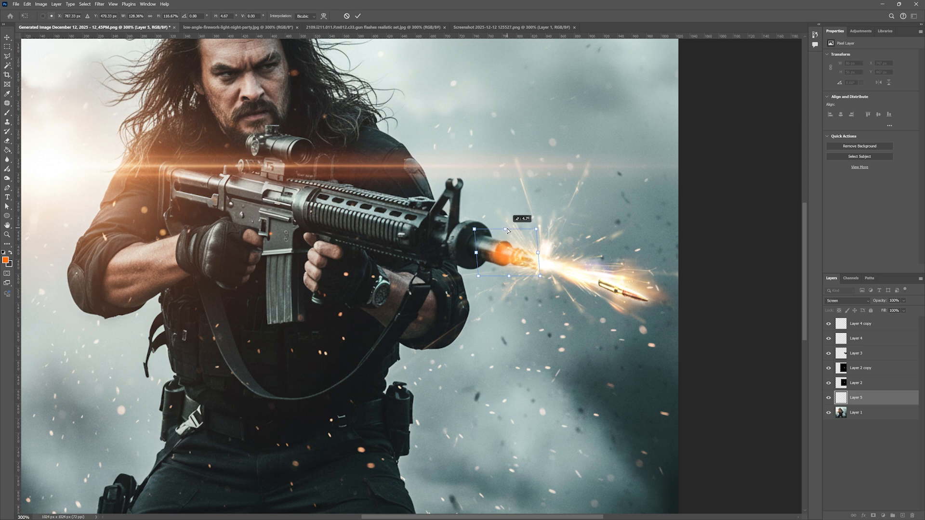
left_click_drag(479, 278, 477, 283)
left_click_drag(506, 232, 490, 223)
key("Return")
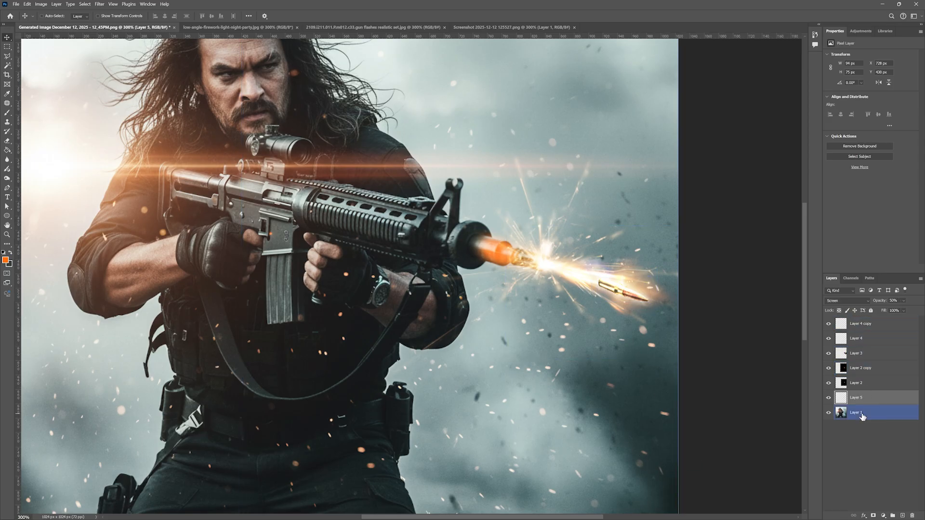
Step: Lower the orange glow layer's opacity to about 54% and deselect the layer
key("8")
left_click(902, 301)
left_click_drag(900, 311, 903, 312)
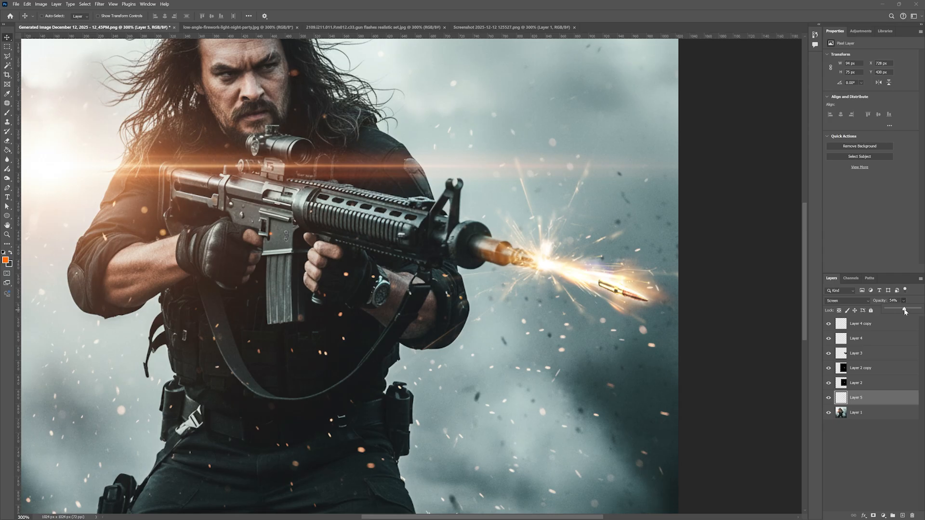
left_click(863, 456)
Step: Examine the orange muzzle glow in the whole image and up close
key("z")
right_click(414, 294)
left_click(438, 298)
left_click(465, 289, "alt")
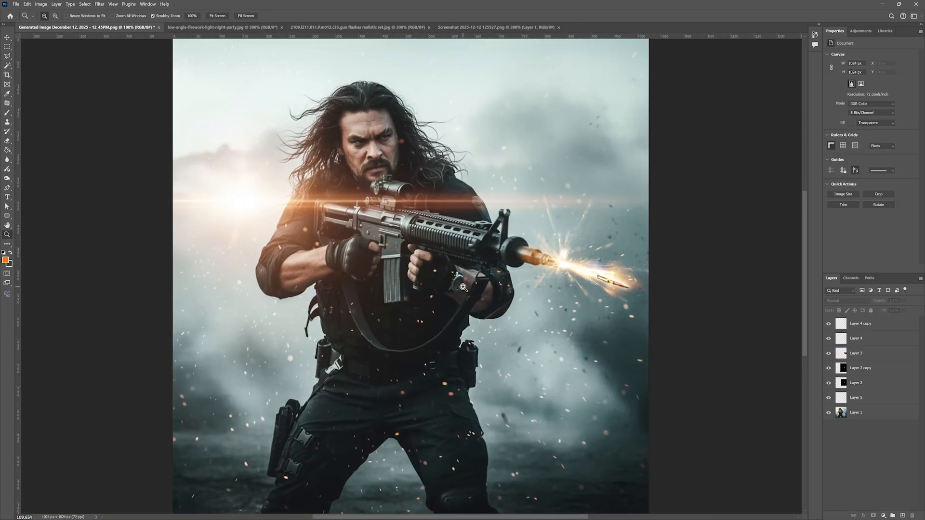
left_click(469, 278)
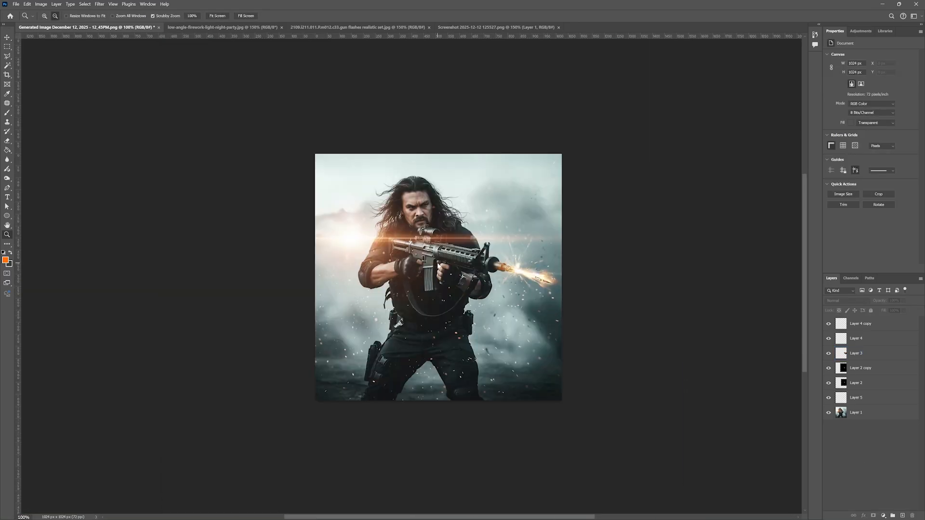
left_click(444, 267)
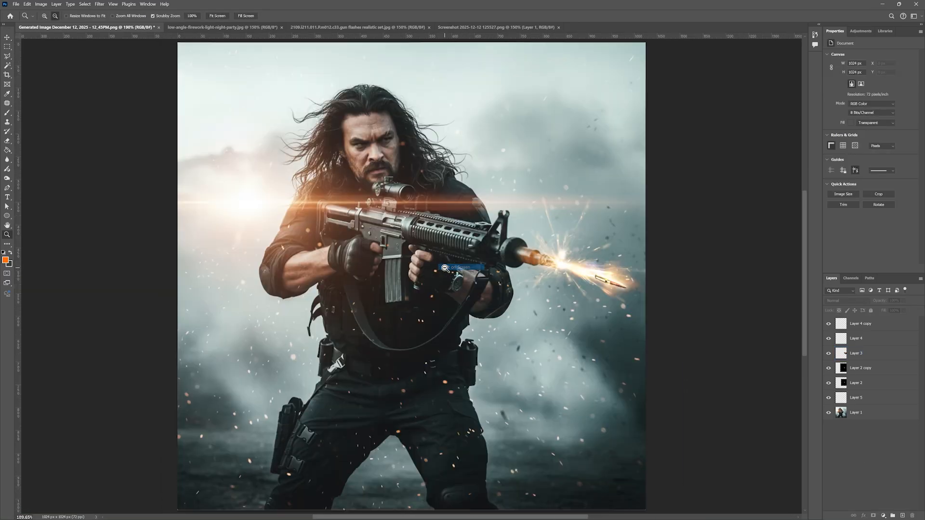
left_click(552, 255)
Step: Try nudging the enlarged sparks copy (Layer 2 copy) near the muzzle and undo the move
right_click(525, 254)
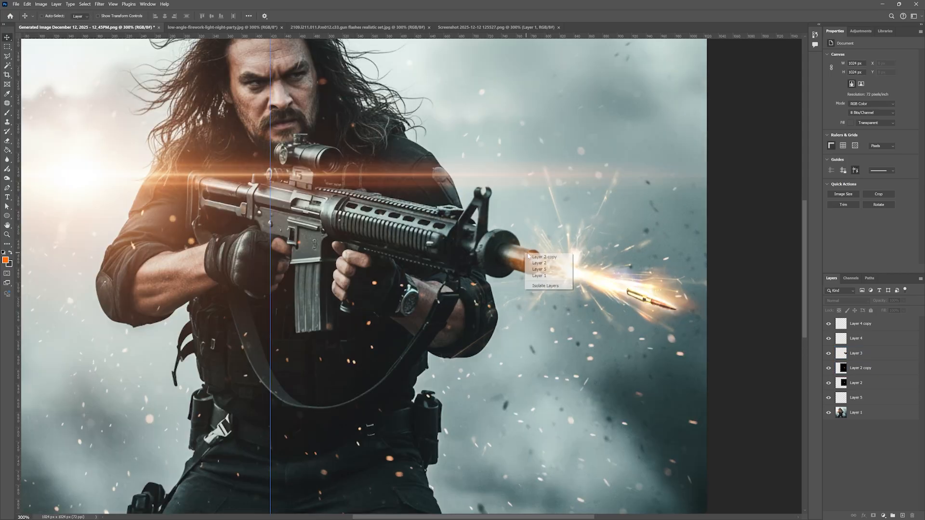
left_click(535, 256)
left_click_drag(535, 257, 533, 263)
key("ctrl+z")
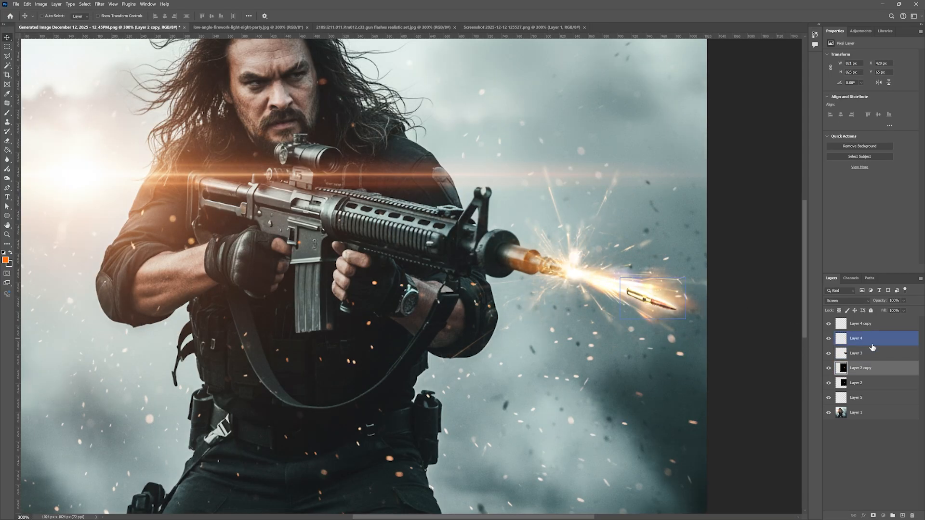
Step: Toggle the visibility of the muzzle flash layer and the upper bullet layer to compare their effect
left_click(862, 353)
left_click(829, 353)
left_click(828, 353)
left_click(873, 328)
left_click(829, 324)
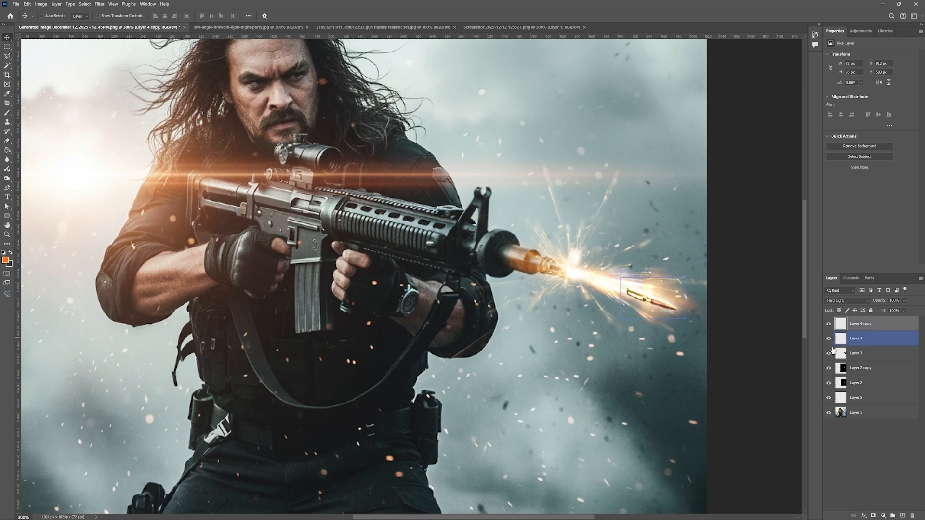
Step: Narrow the orange glow layer (Layer 5) to about 90% width with a slight skew and switch its blend mode to Color Dodge
left_click(860, 397)
key("ctrl+t")
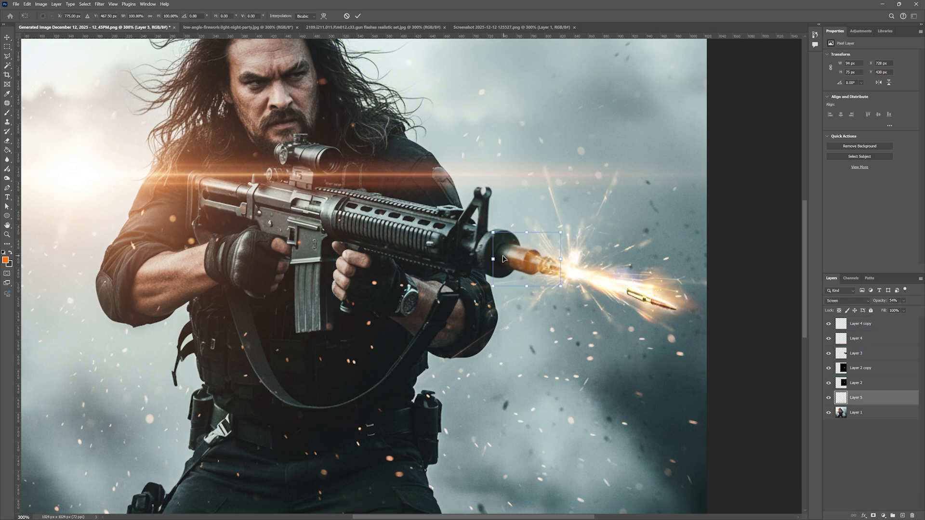
left_click_drag(496, 261, 500, 264)
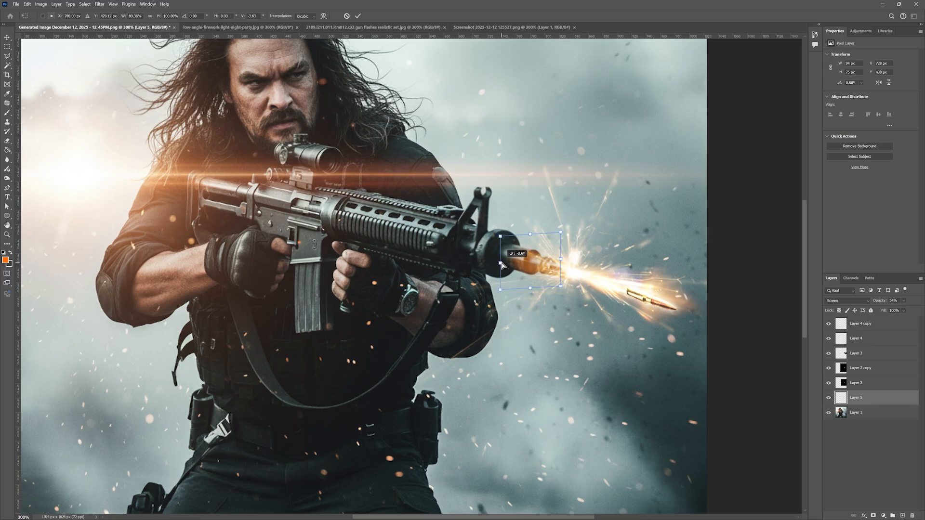
key("Return")
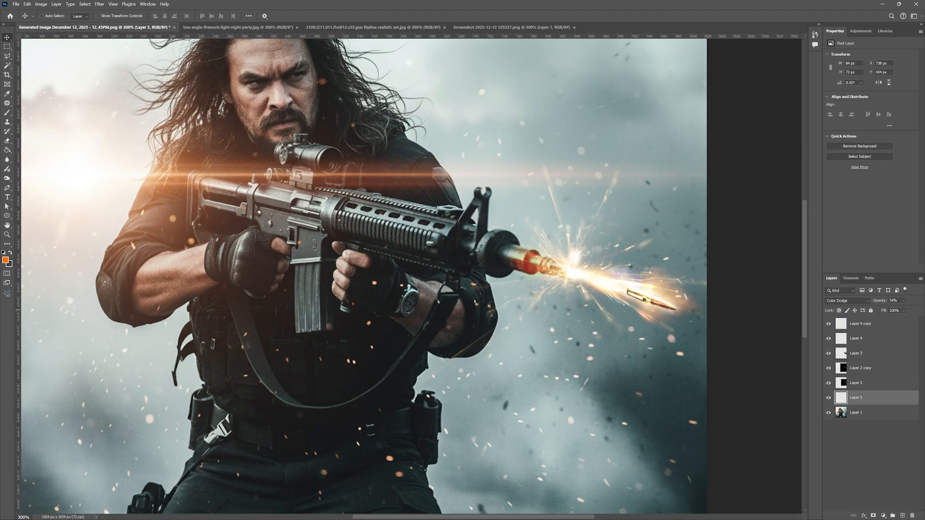
Step: Lower the orange glow layer's opacity to about 35% and deselect the layer
left_click_drag(896, 310, 897, 310)
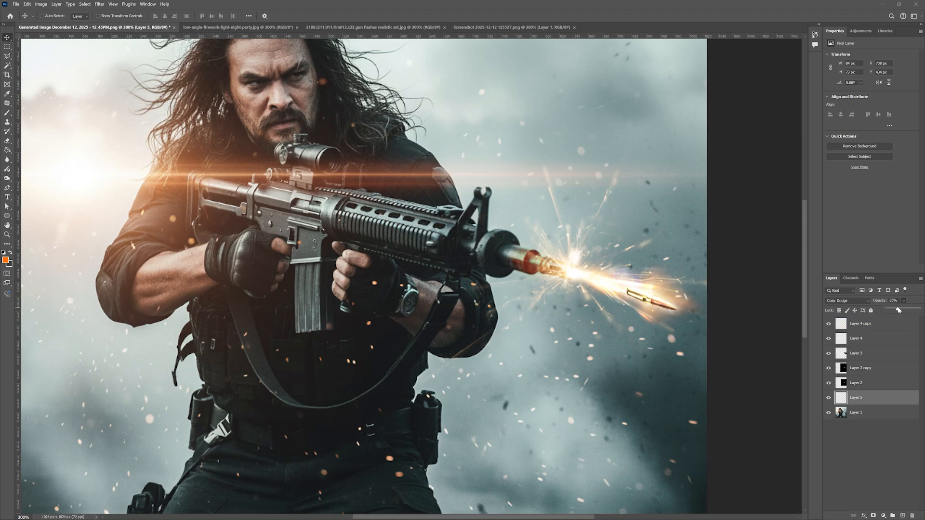
left_click(844, 475)
key("z")
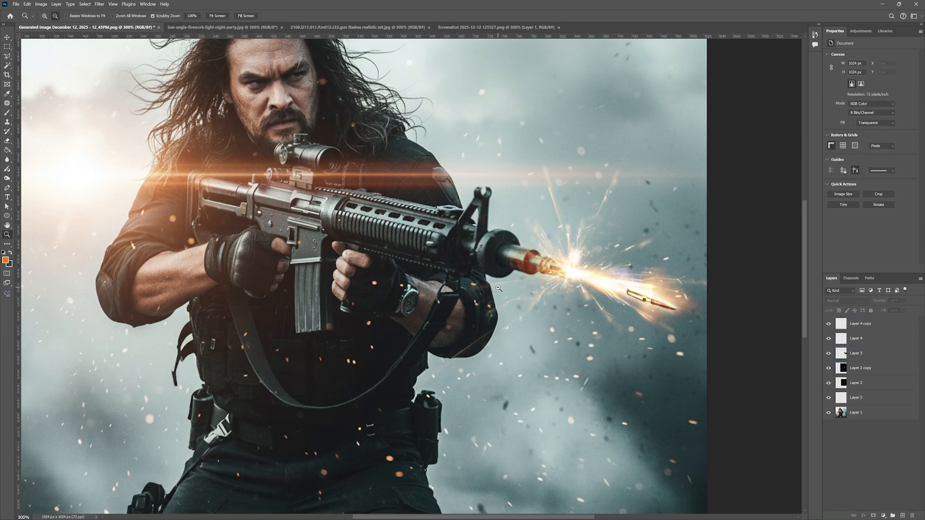
left_click(498, 287)
left_click(530, 290)
key("v")
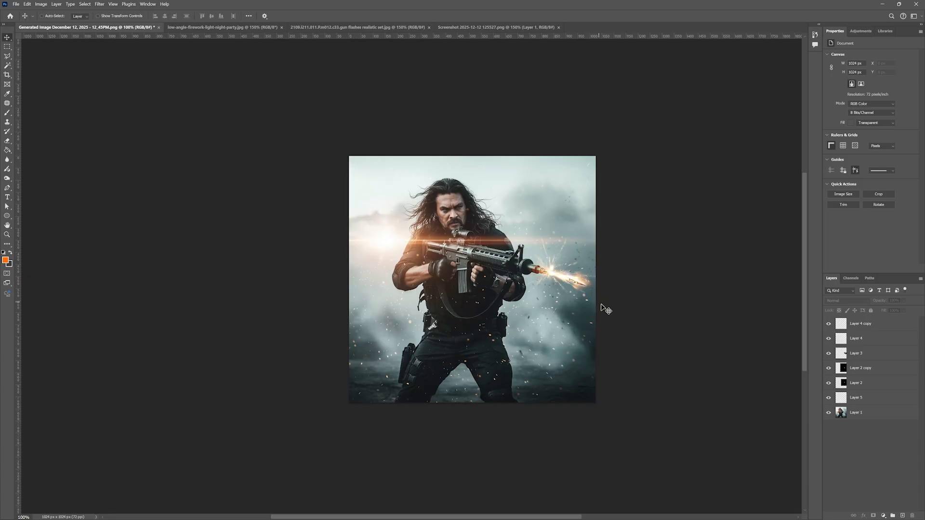
left_click(644, 340, "ctrl")
left_click(634, 376, "ctrl")
Step: Slightly rotate the upper bullet layer (Layer 4 copy) within the muzzle flash
key("z")
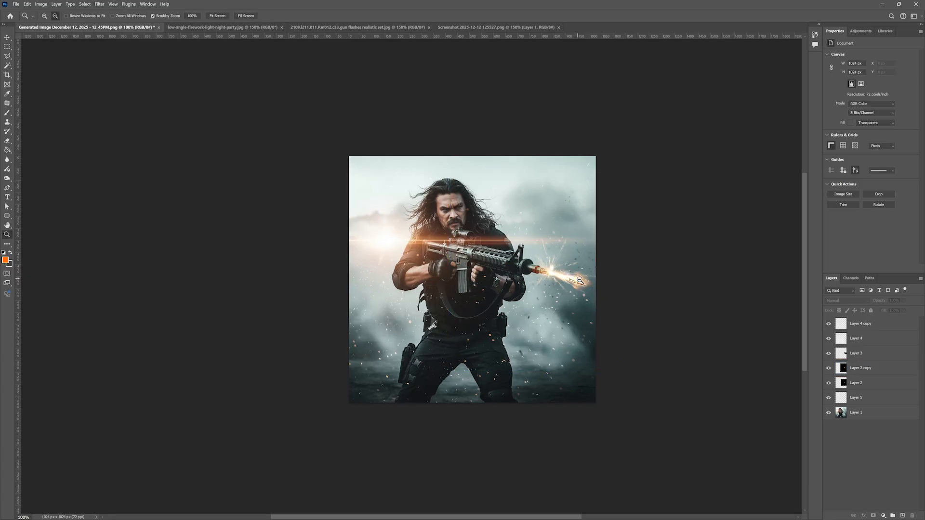
left_click(577, 277)
key("v")
left_click(584, 288, "ctrl")
right_click(583, 287)
left_click(595, 291)
key("ctrl+t")
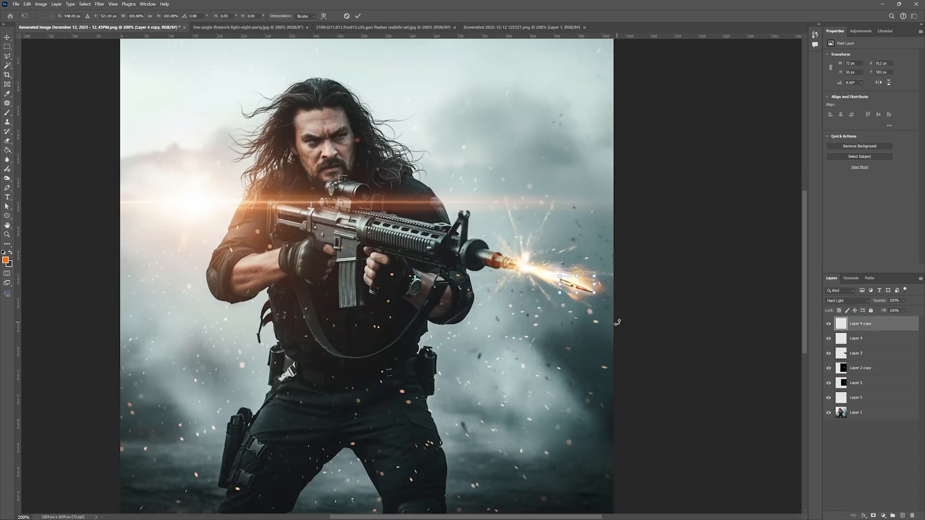
key("Return")
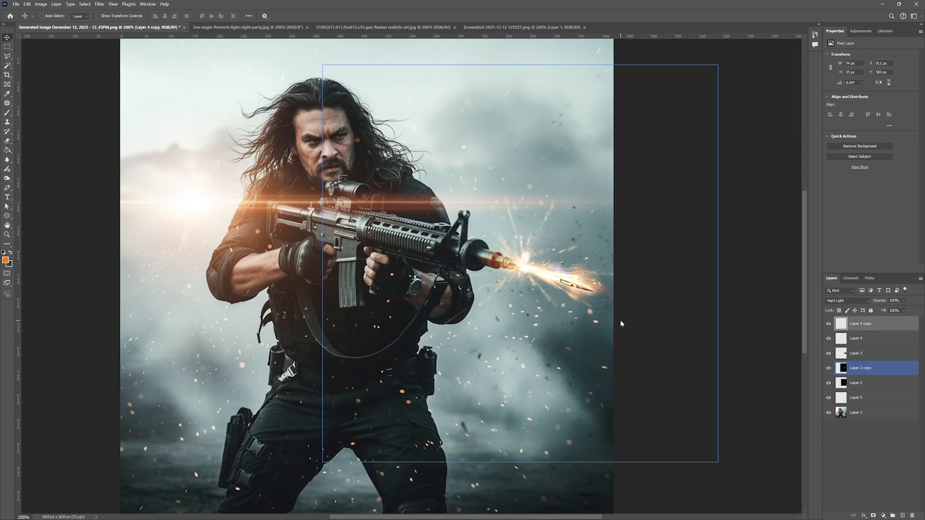
Step: Open the dense-fluffy-puffs-white-smoke image and paste all of it into the gunman composite
key("z")
left_click(470, 254)
left_click(482, 251, "alt")
key("v")
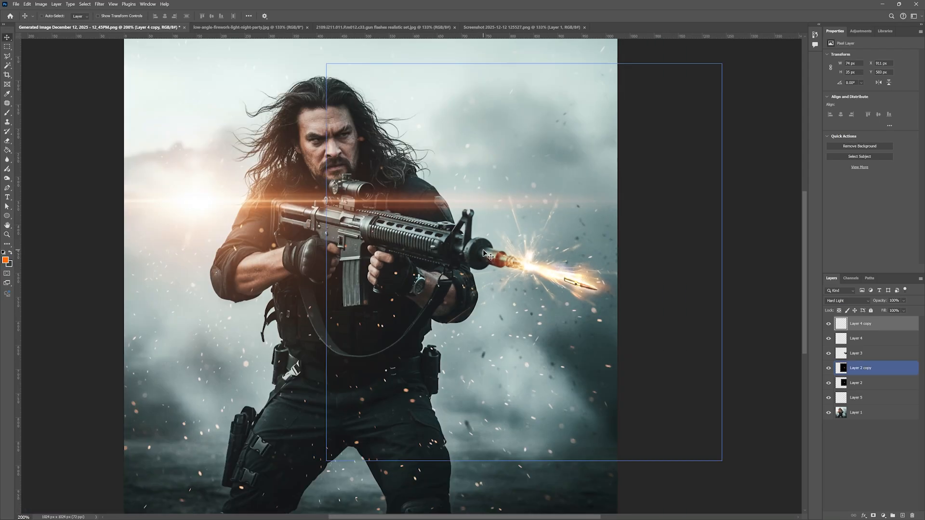
key("ctrl+o")
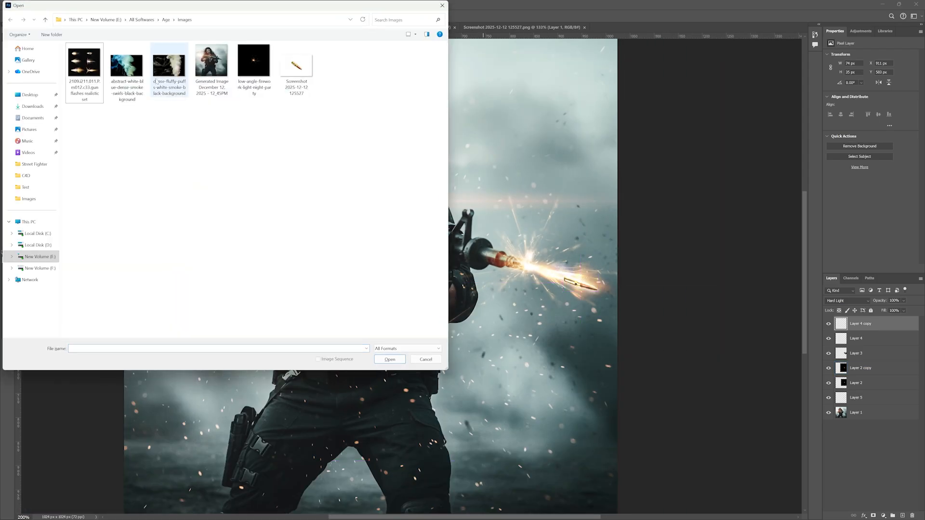
double_click(168, 65)
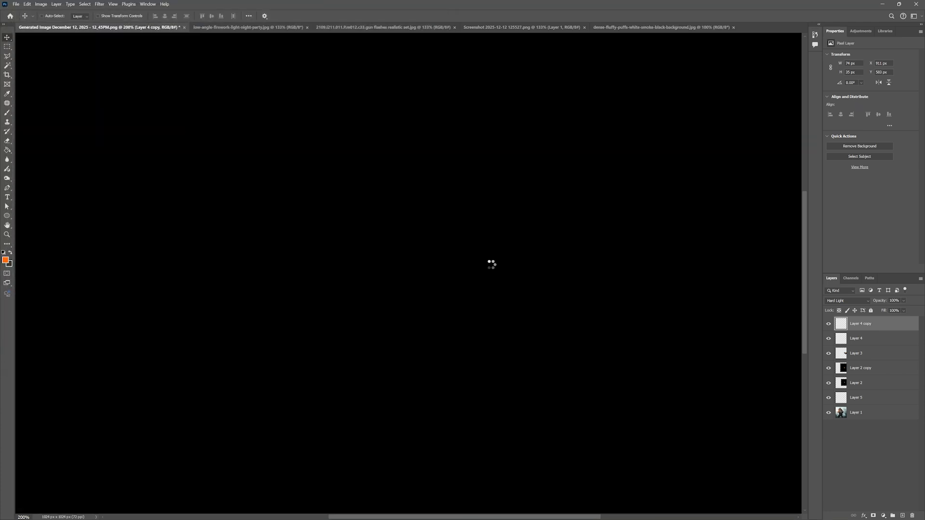
key("ctrl+a")
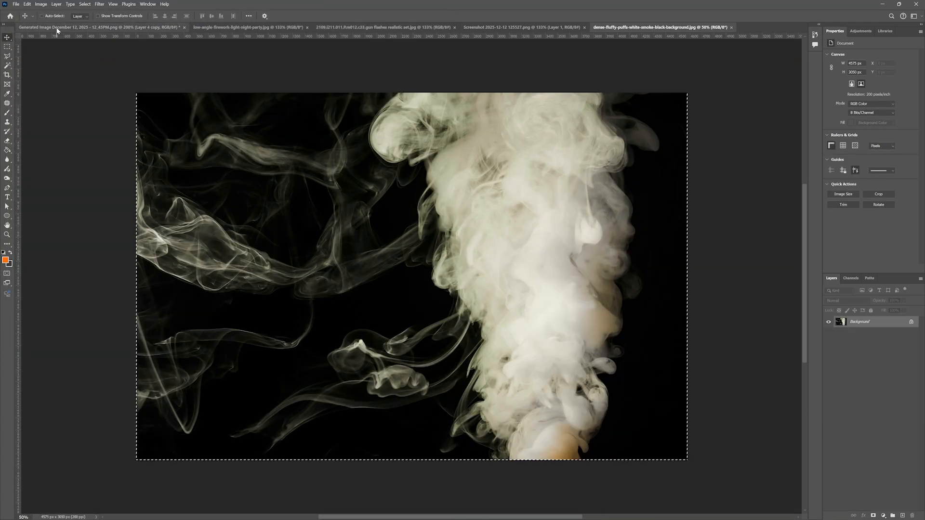
left_click(111, 27)
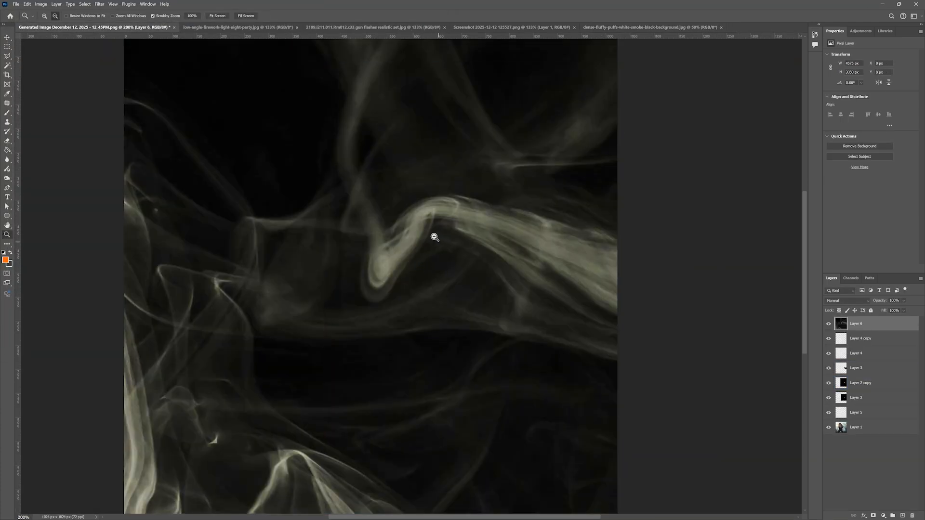
Step: Scale the pasted white smoke down to about 1660 px wide and move it over the gunman image's left side
left_click_drag(433, 237, 411, 240)
key("ctrl+t")
left_click_drag(339, 175, 569, 327)
left_click_drag(631, 380, 275, 242)
left_click_drag(400, 253, 427, 259)
key("Return")
Step: Set the white smoke layer's blend mode to Screen and deselect the layer
key("ctrl+1")
left_click(845, 301)
left_click(846, 302)
scroll(846, 301, "down", 5)
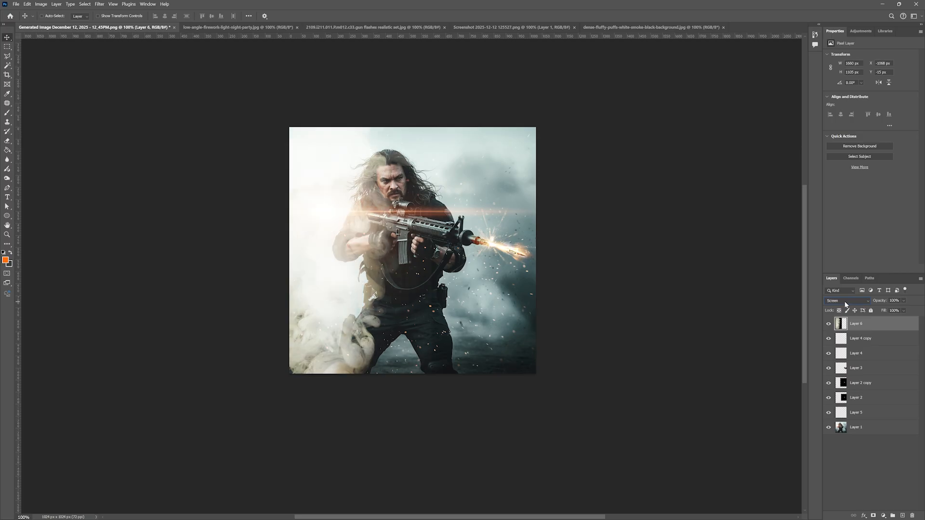
left_click(881, 480)
Step: Shift the white smoke layer farther left, away from the gunman's face and body
key("z")
left_click(431, 210)
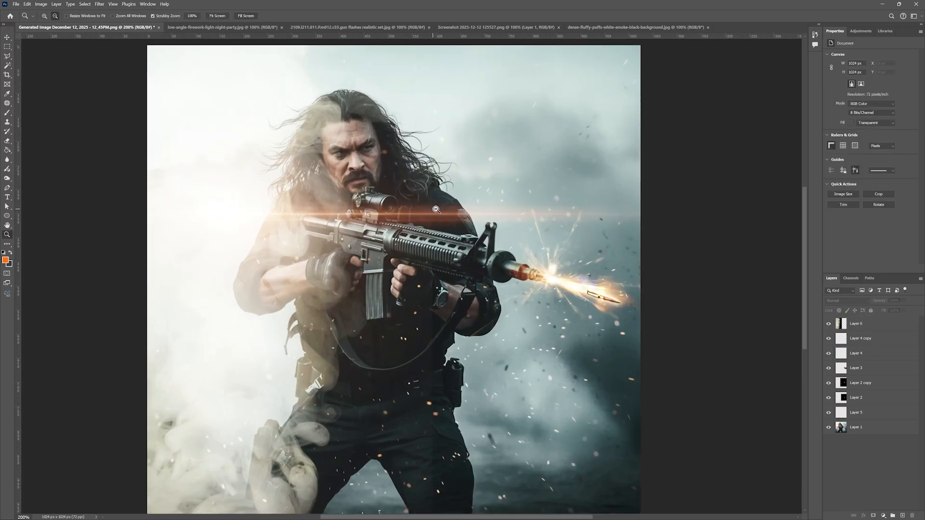
left_click_drag(436, 210, 432, 210)
right_click(301, 407)
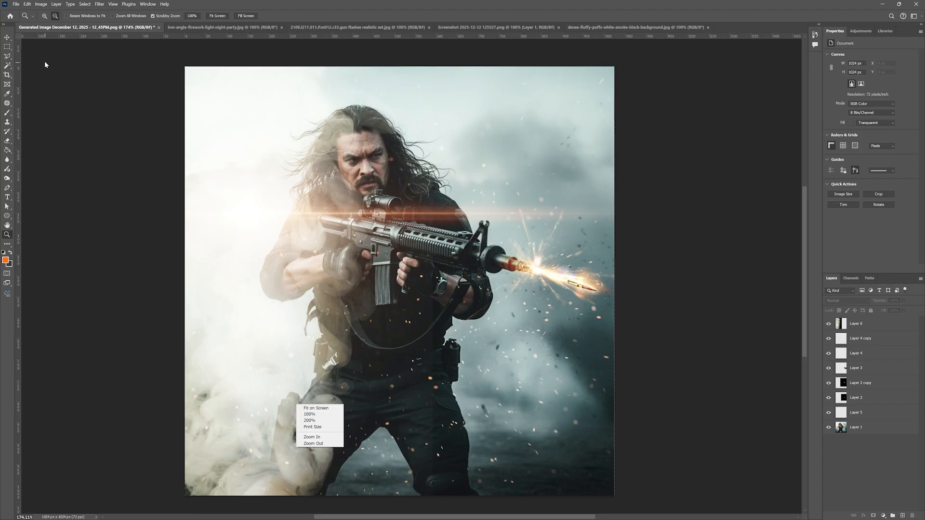
left_click(11, 40)
right_click(253, 244)
left_click(7, 39)
right_click(220, 209)
left_click(236, 214)
left_click_drag(236, 218, 270, 311)
left_click_drag(608, 314, 594, 308)
left_click_drag(213, 455, 254, 459)
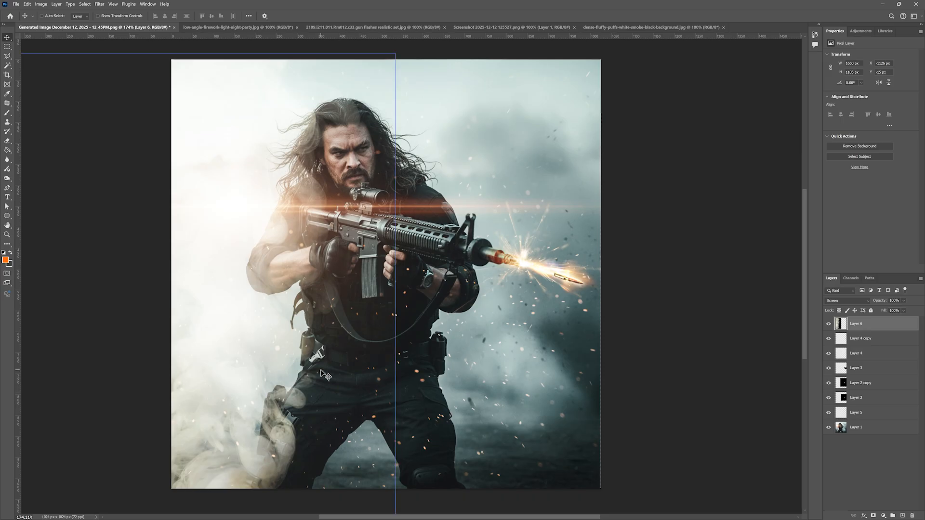
Step: Darken the white smoke layer with Levels, setting the midtone input to 0.61
key("ctrl+l")
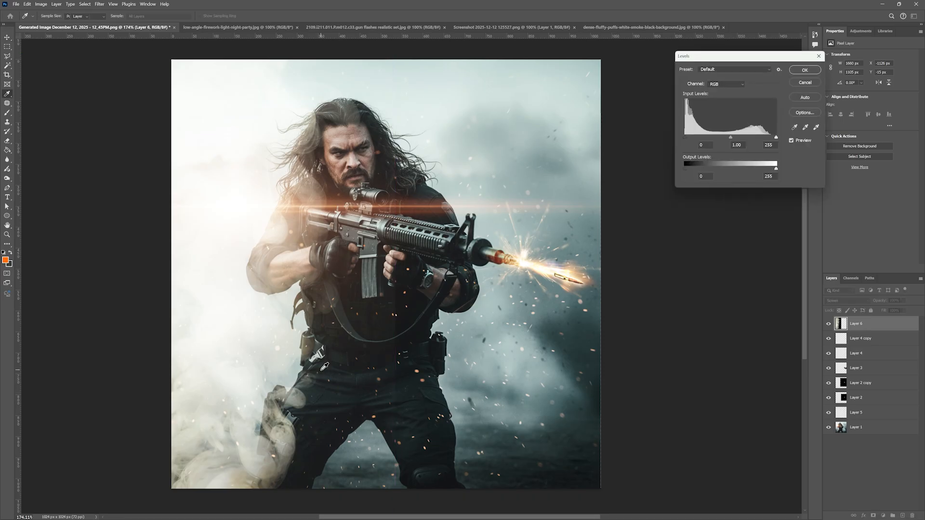
key("Escape")
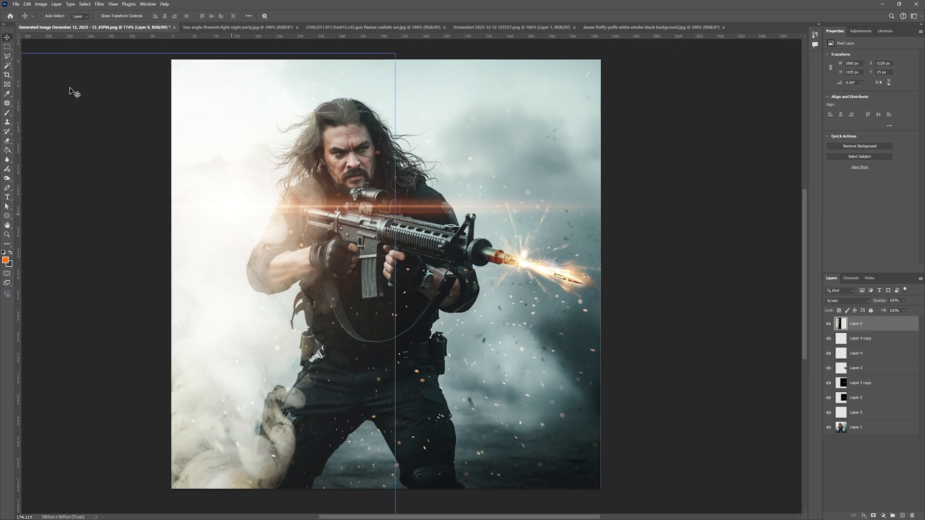
left_click(41, 4)
mouse_move(77, 22)
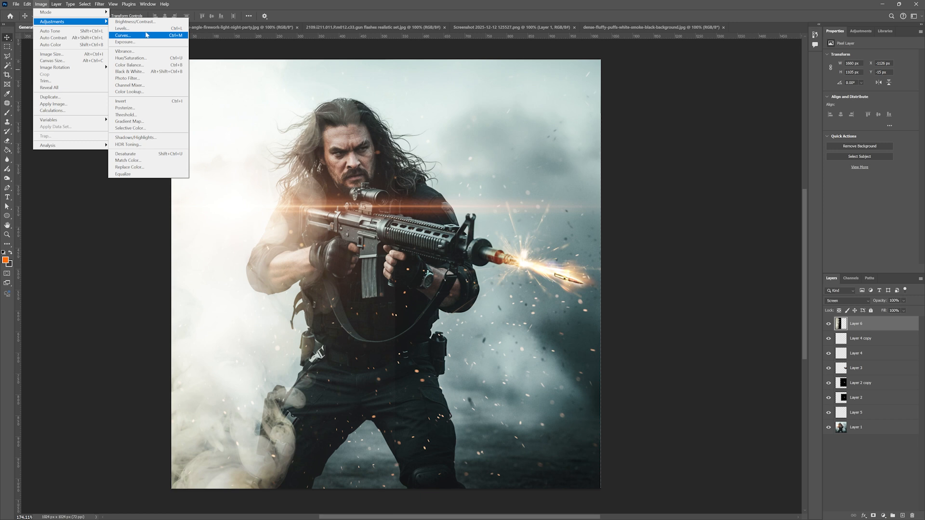
left_click(123, 27)
mouse_move(730, 139)
left_mouse_down()
mouse_move(779, 146)
mouse_move(713, 139)
mouse_move(746, 147)
left_mouse_up()
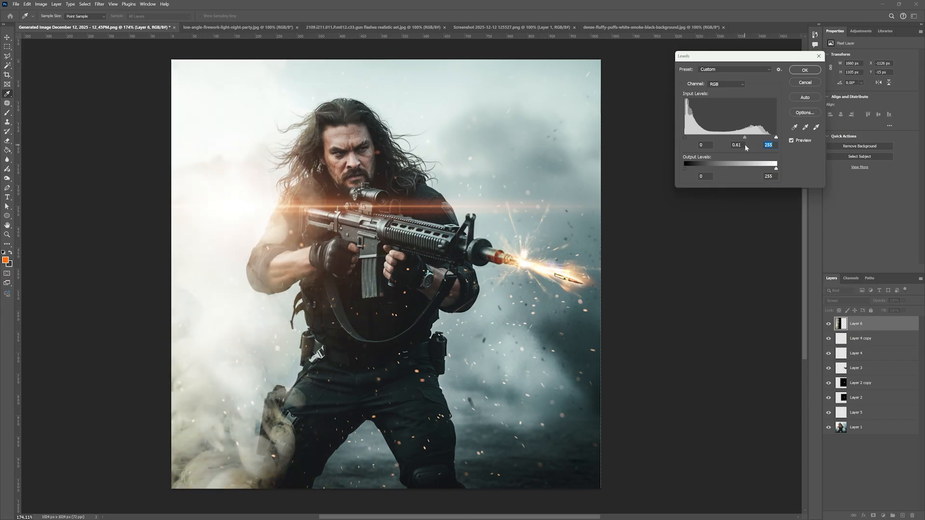
left_click(813, 72)
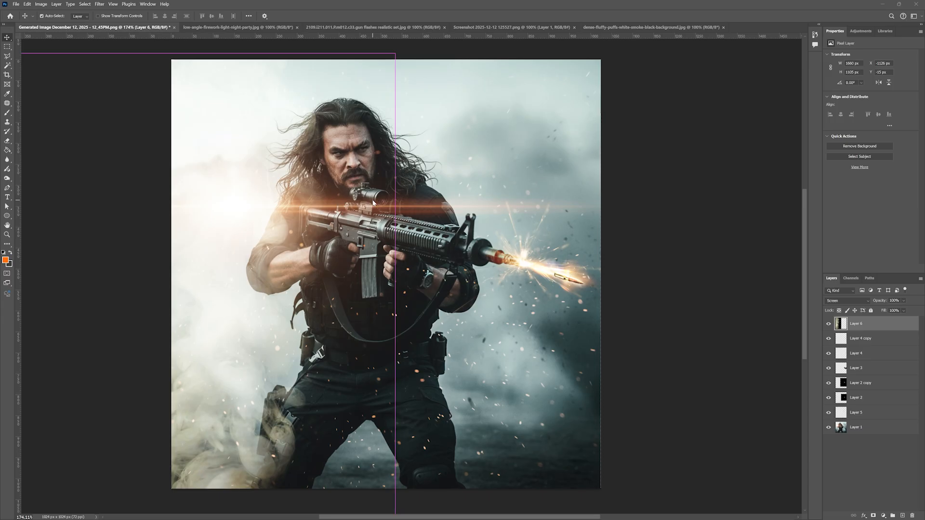
Step: Open the abstract-white-blue-dense-smoke image and paste all of it into the gunman composite
key("ctrl+o")
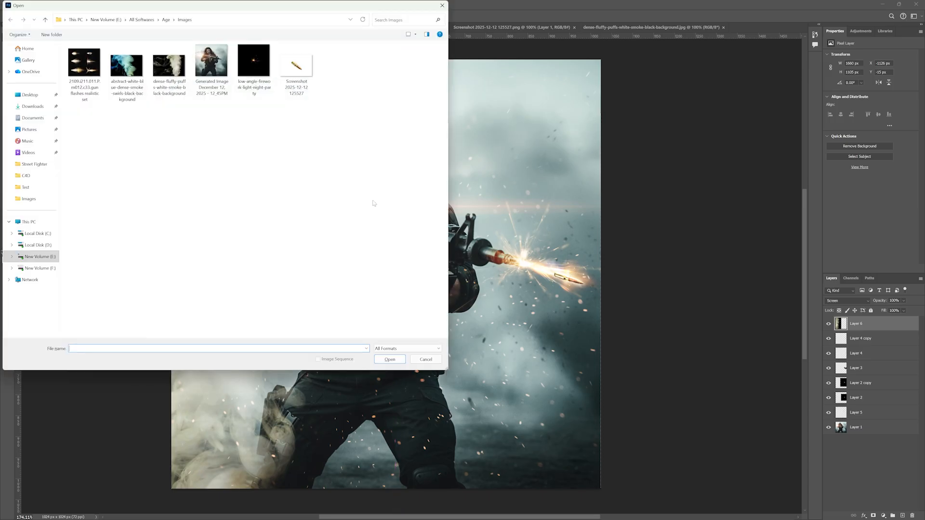
double_click(130, 65)
key("ctrl+a")
left_click(65, 29)
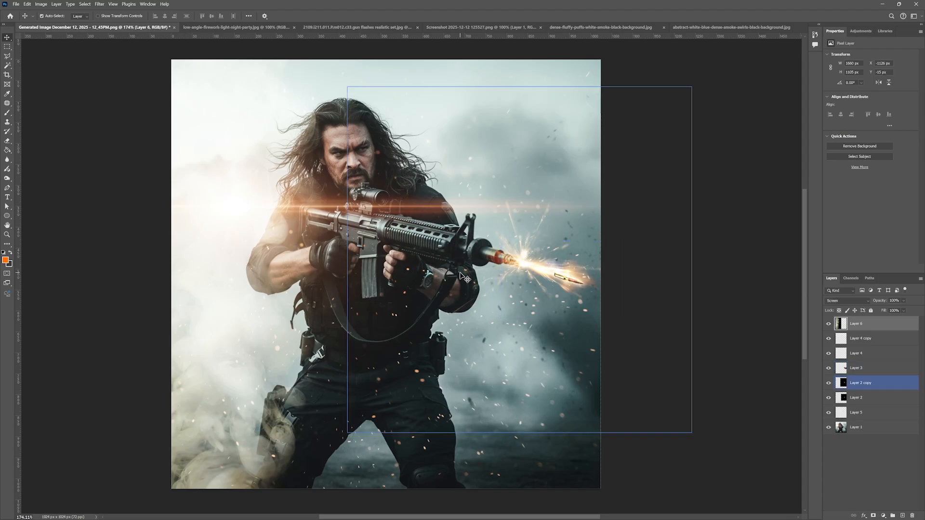
key("ctrl+v")
Step: Scale the pasted blue smoke down to about 15% and place it over the gunman image's lower right
key("z")
left_click_drag(454, 246, 430, 246)
key("ctrl+t")
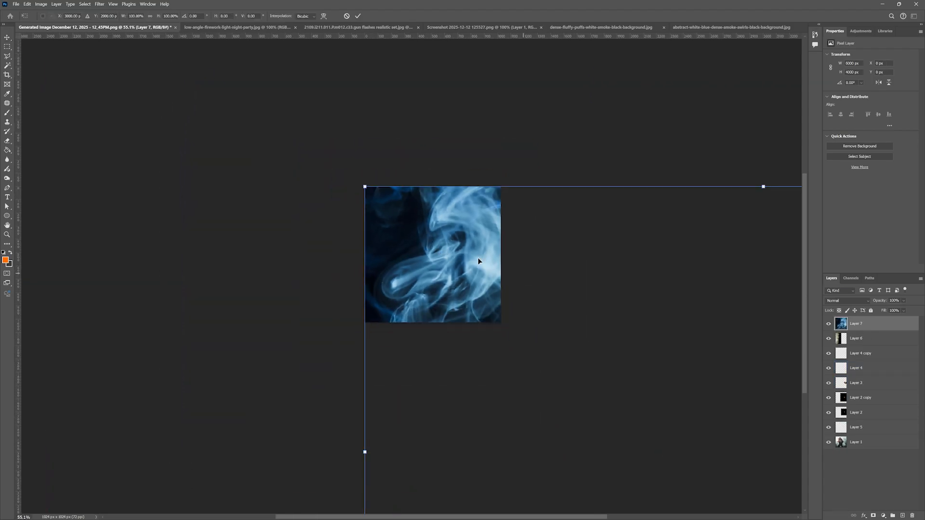
left_click_drag(363, 184, 600, 345)
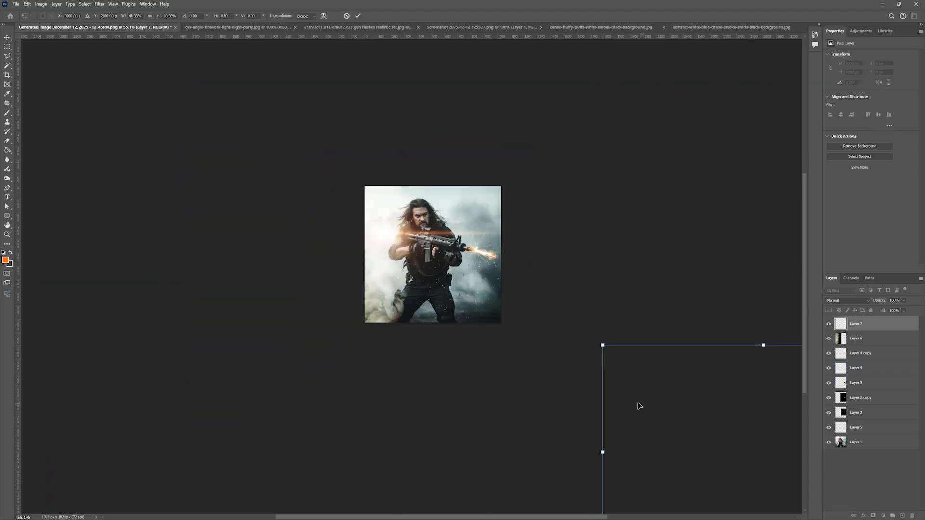
left_click_drag(638, 404, 376, 206)
left_click_drag(345, 168, 448, 233)
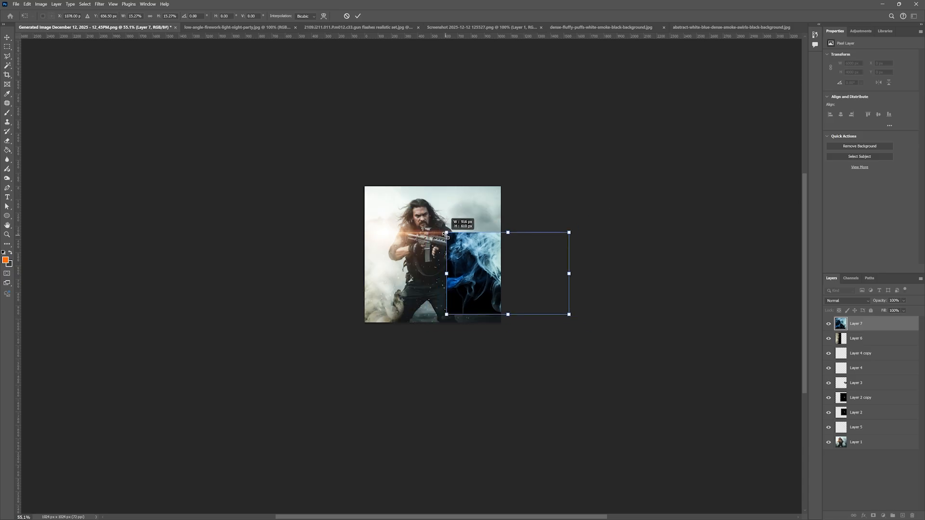
left_click_drag(550, 266, 512, 298)
Step: Rotate the blue smoke 90° into portrait orientation and fit it at the image's lower-right corner
left_click_drag(571, 245, 485, 328)
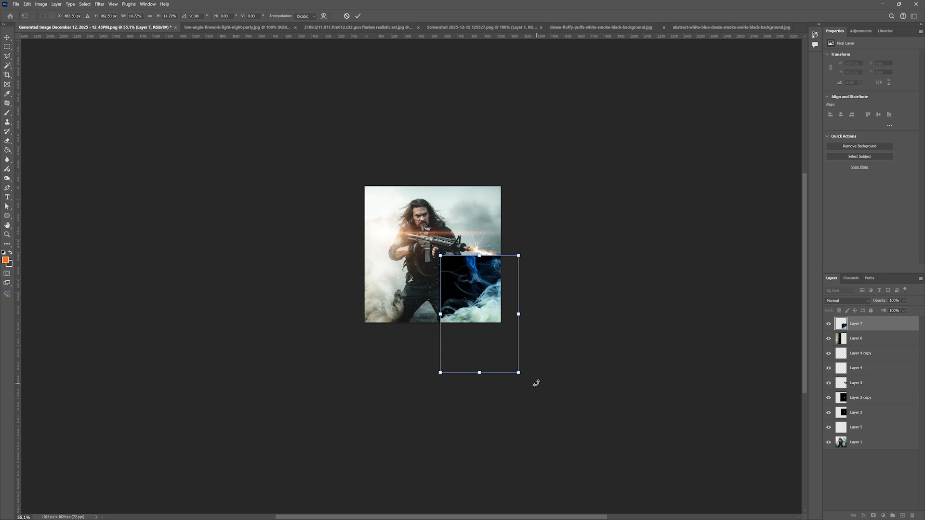
left_click_drag(536, 383, 544, 247)
left_click_drag(554, 296, 483, 330)
key("Return")
Step: Set the blue smoke layer's blend mode to Screen and shift it farther down and right in the image corner
key("z")
right_click(456, 290)
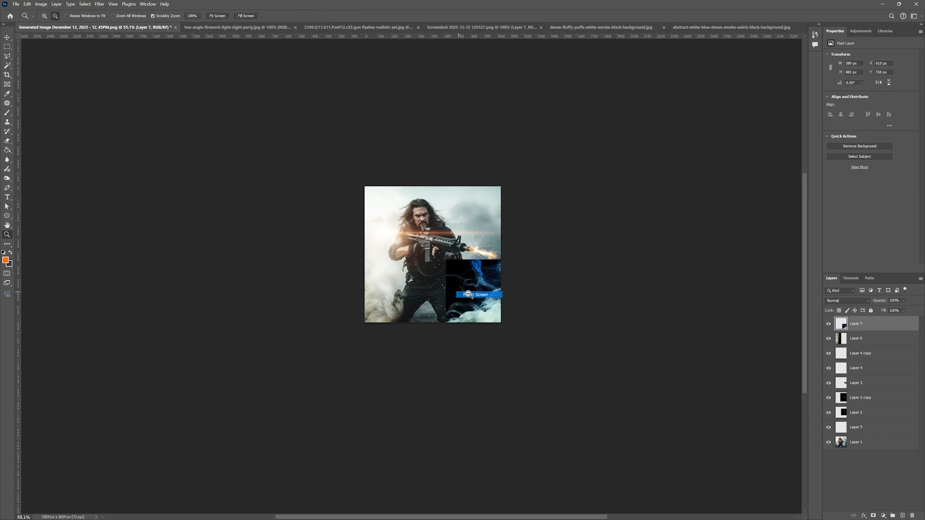
left_click(471, 292)
scroll(471, 292, "down", 3)
key("v")
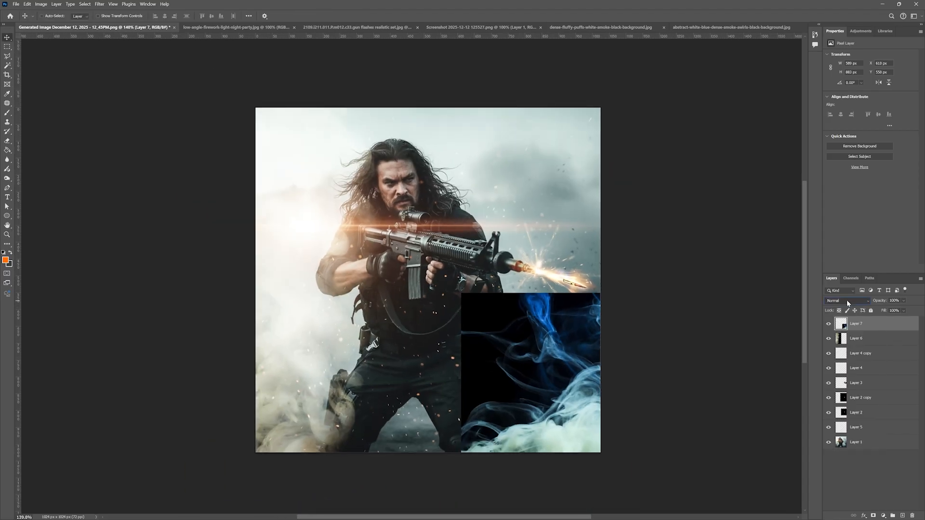
scroll(846, 301, "down", 7)
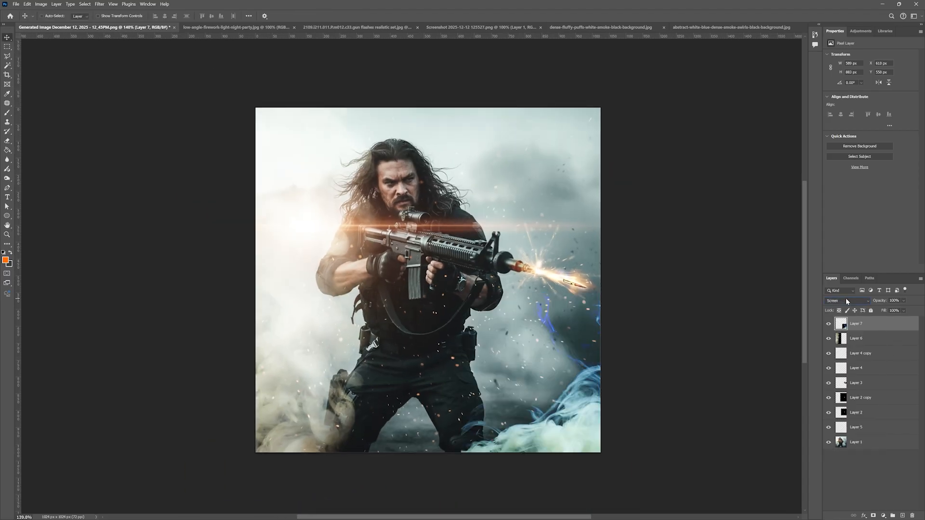
scroll(845, 298, "up", 1)
left_click_drag(561, 414, 574, 457)
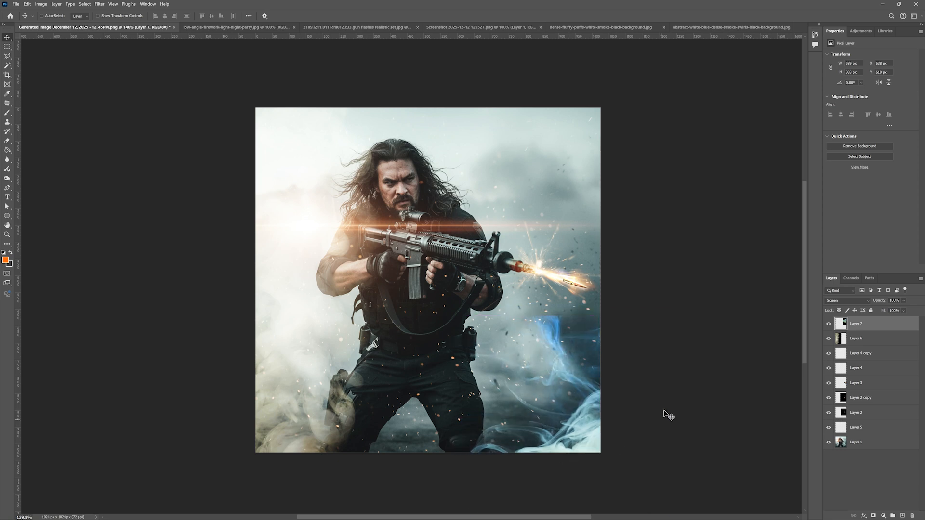
Step: Erase the upper wisps of the blue smoke below the muzzle flash with a soft 400 px Eraser
key("e")
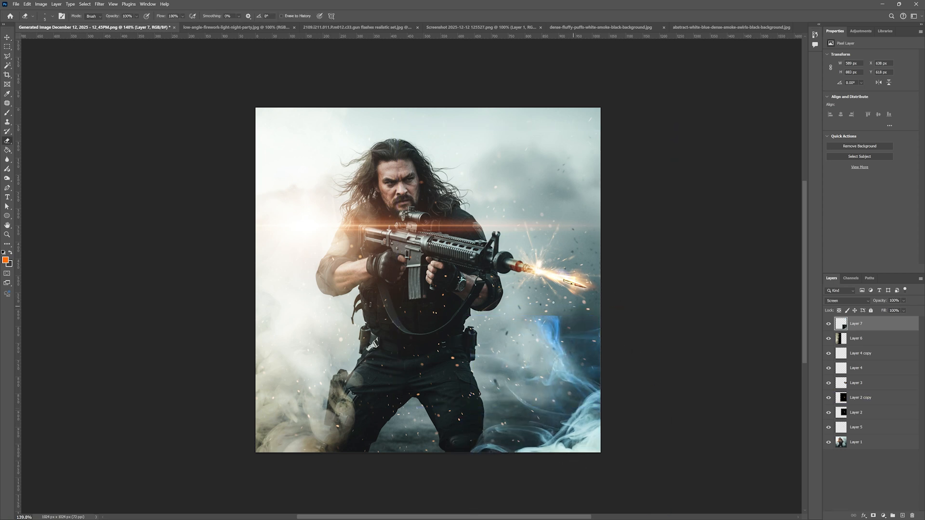
key("bracketright")
key("bracketright")
key("bracketright")
key("bracketright")
key("bracketright")
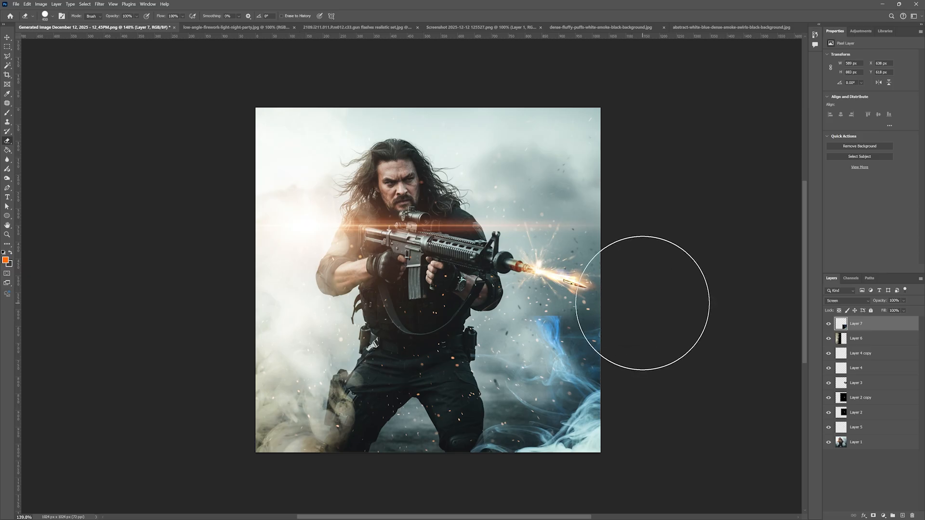
left_click_drag(600, 307, 546, 253)
right_click(545, 252)
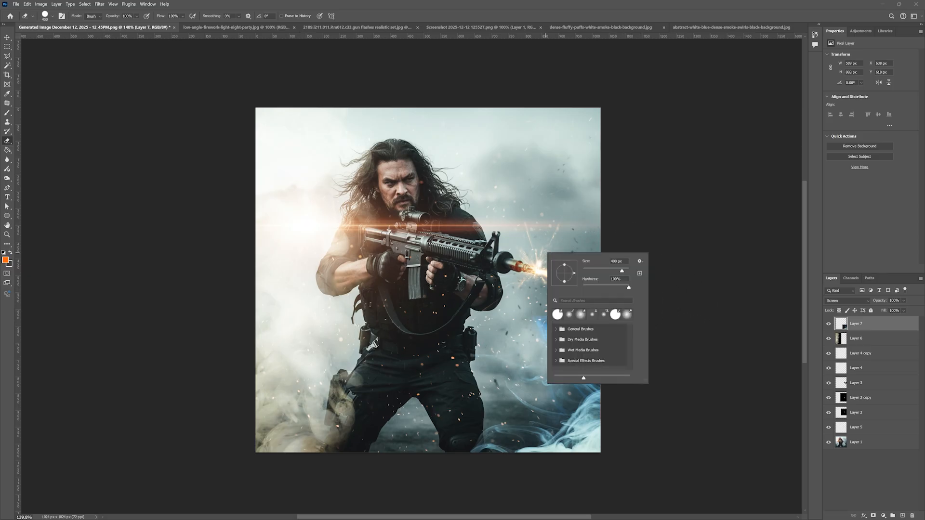
mouse_move(698, 234)
left_mouse_down()
mouse_move(548, 301)
mouse_move(490, 344)
mouse_move(413, 450)
left_mouse_up()
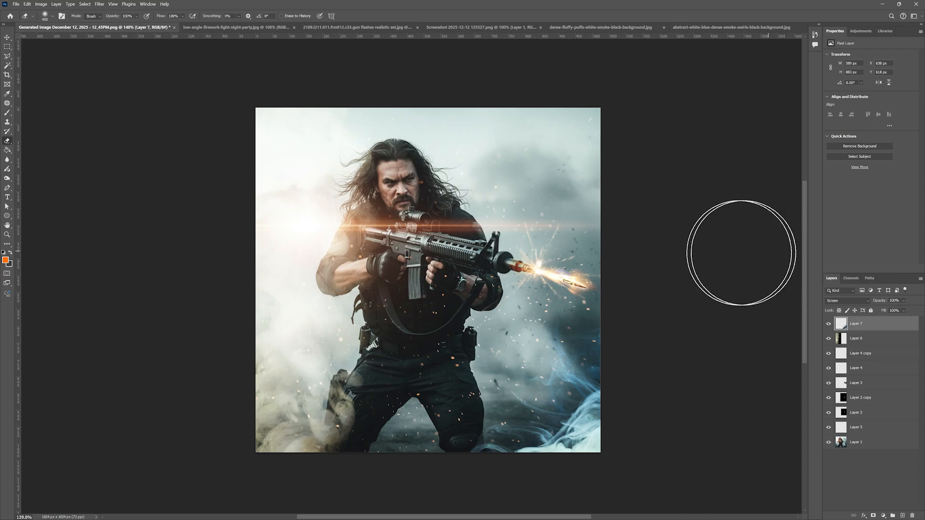
Step: Enlarge the Eraser to 800 px and fade the blue smoke's inner edge beside the gunman's leg
key("bracketright")
key("bracketright")
key("bracketright")
key("bracketright")
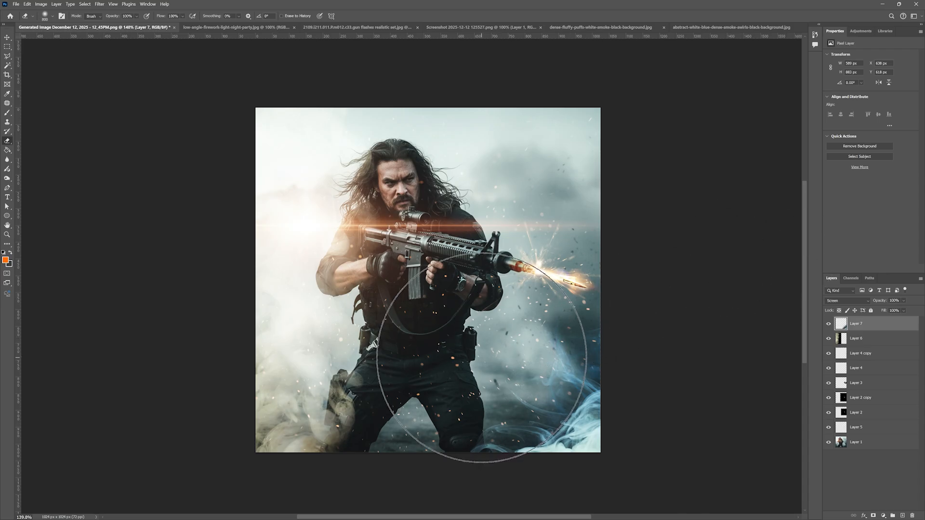
left_click(477, 361)
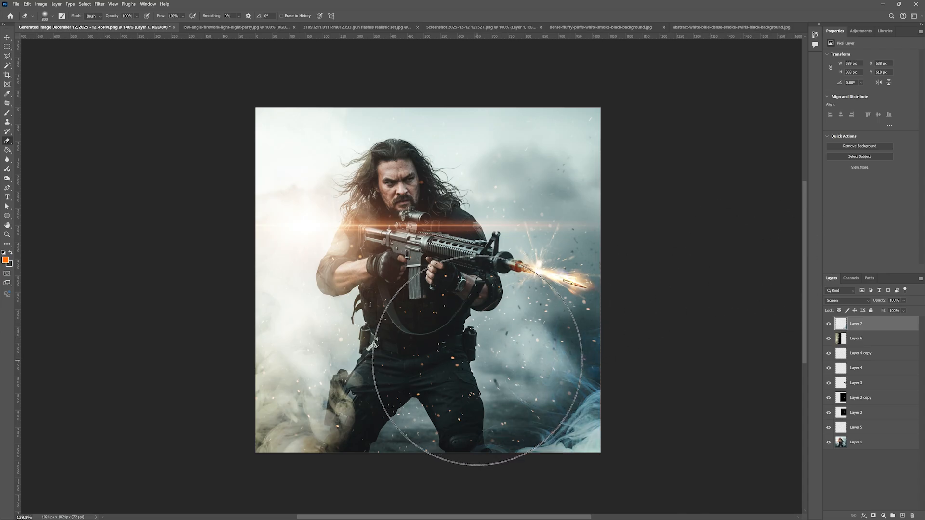
Step: Group all effect layers from Layer 7 down to Layer 5, leaving Layer 1 outside the group
key("v")
left_click_drag(541, 279, 522, 286)
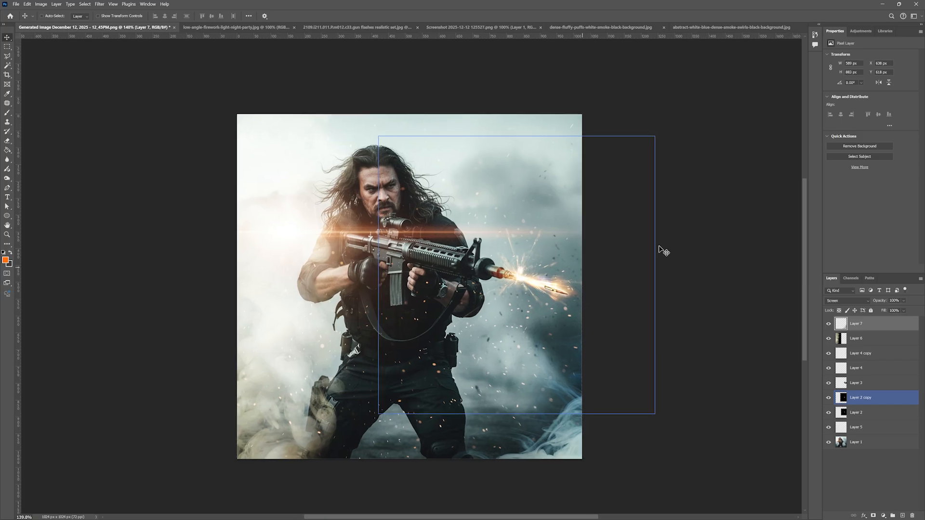
left_click_drag(712, 227, 705, 222)
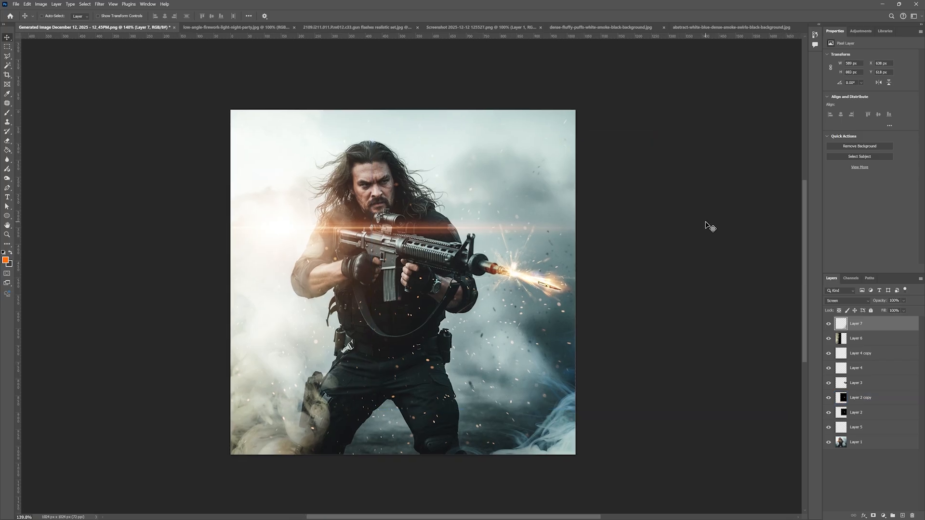
left_click(891, 428, "shift")
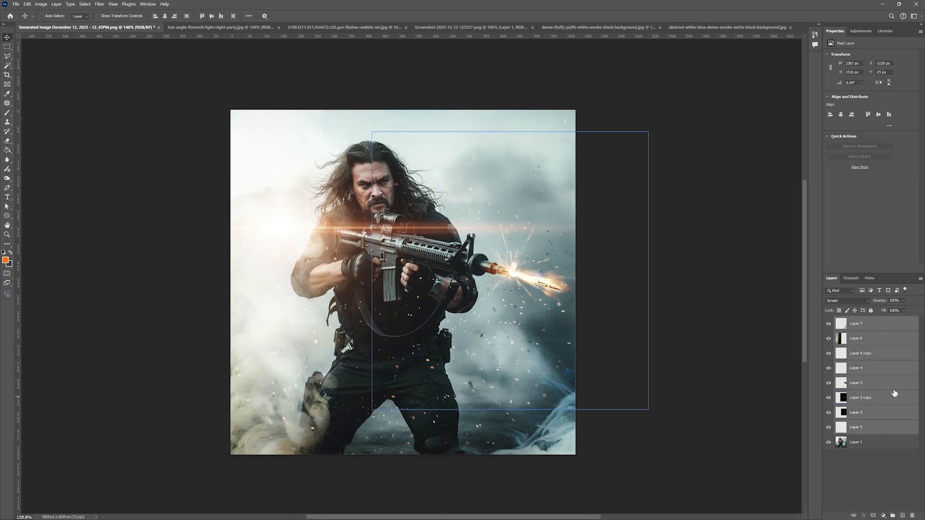
key("ctrl+g")
Step: Toggle the effects group's visibility repeatedly to compare the gunman image before and after, ending with the group shown
left_click(829, 321)
left_click(829, 321)
left_click(829, 322)
left_click(828, 322)
left_click(829, 322)
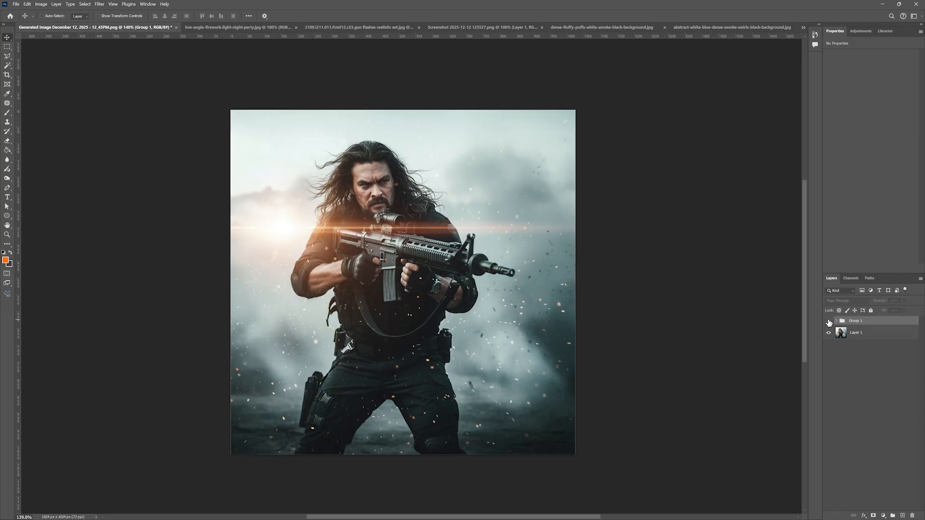
left_click(829, 322)
left_click_drag(640, 333, 628, 327)
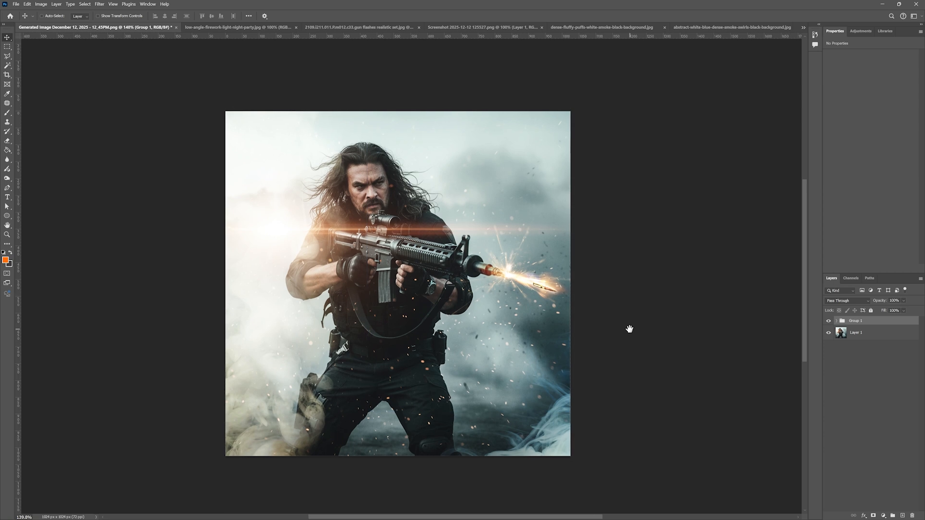